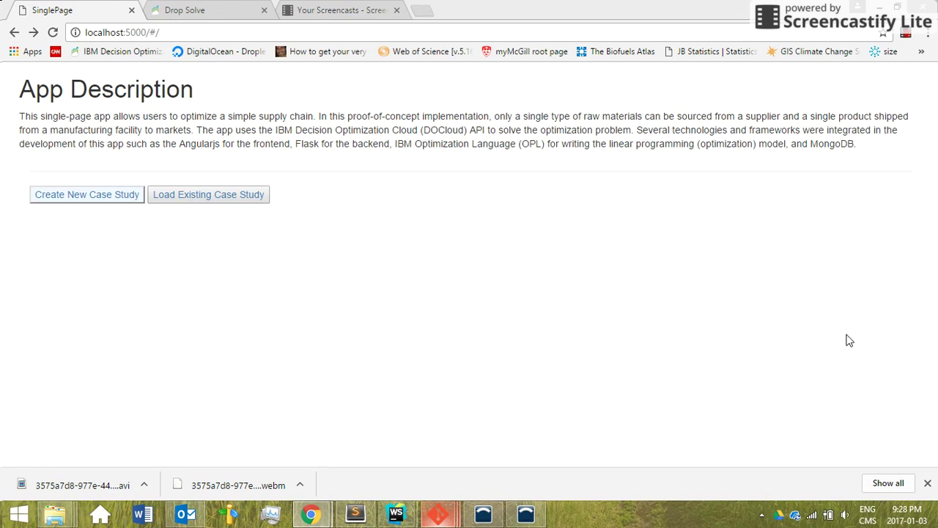
Start a new case study and look over its size-definition fields, including the available end years.
left_click(68, 204)
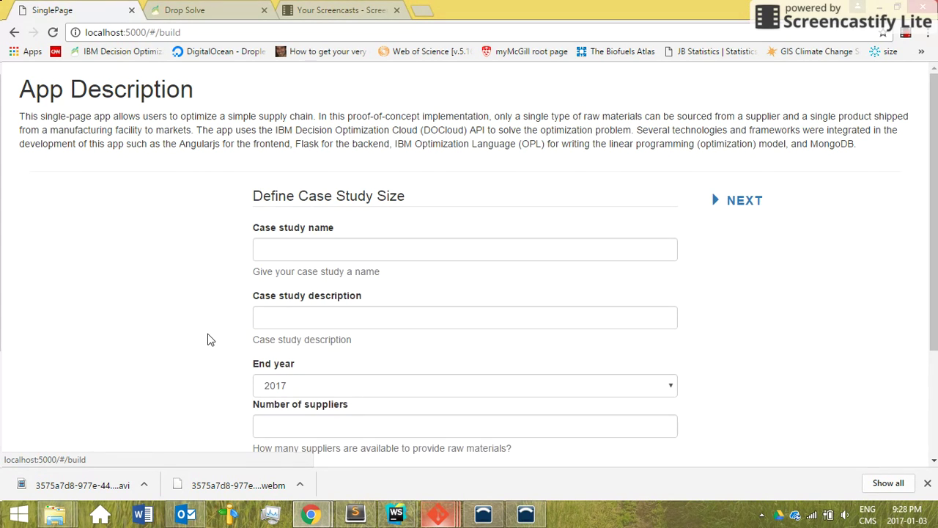
scroll(210, 342, "down", 1)
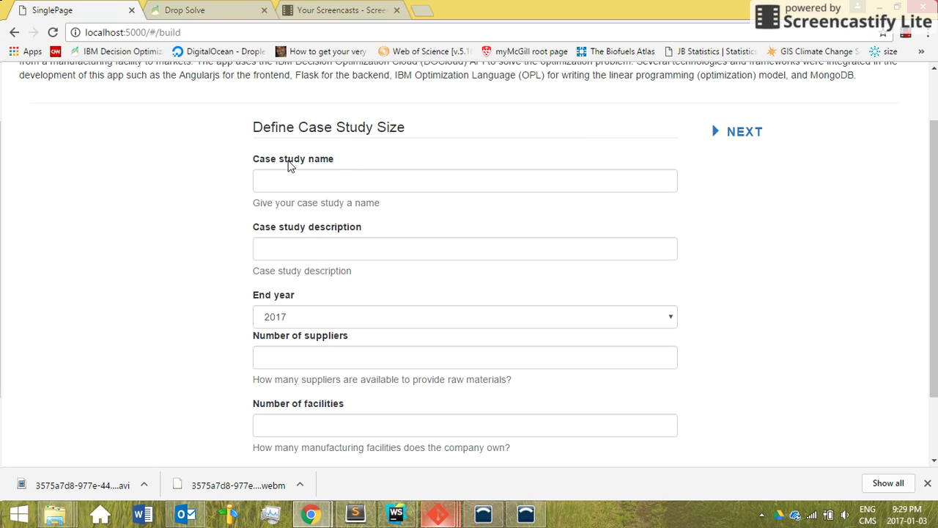
scroll(288, 309, "down", 1)
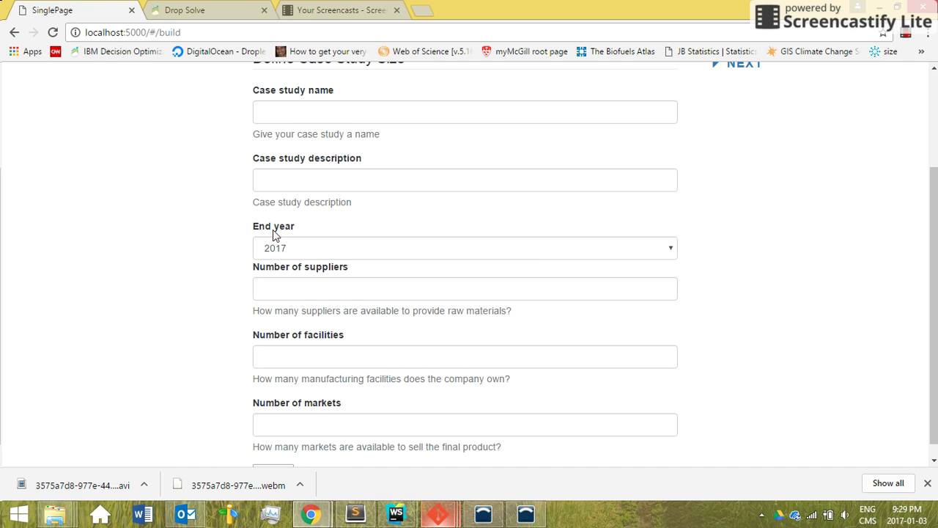
left_click(286, 249)
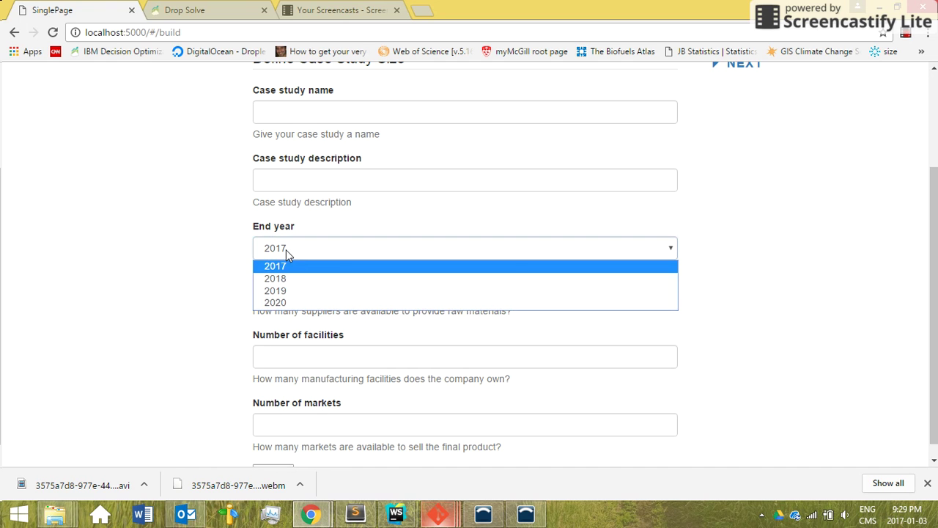
left_click(222, 279)
scroll(249, 261, "up", 1)
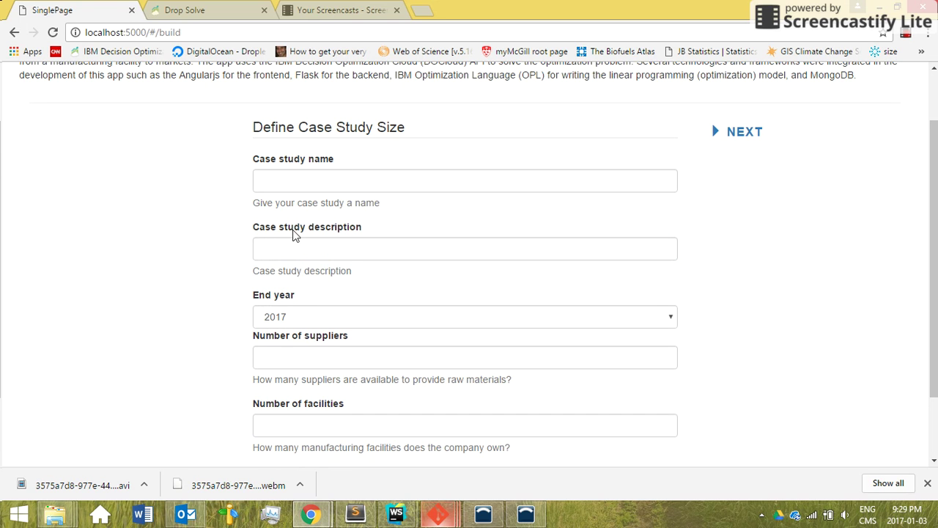
Name the case study "Christmas toys inc".
left_click(337, 183)
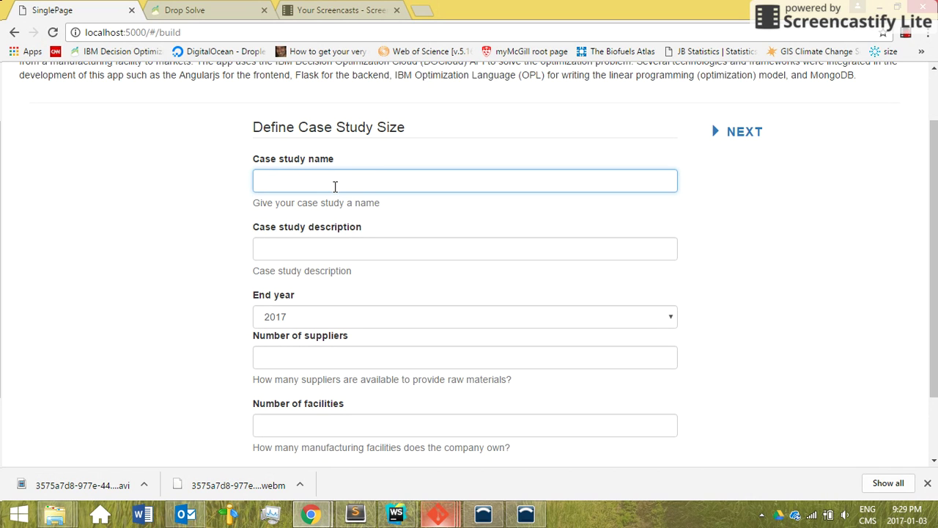
type("Christ")
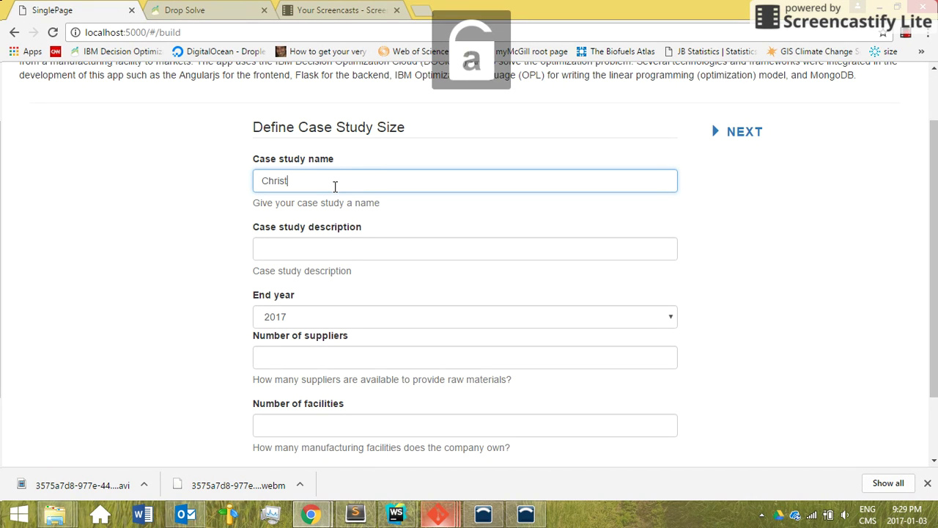
type("mas to")
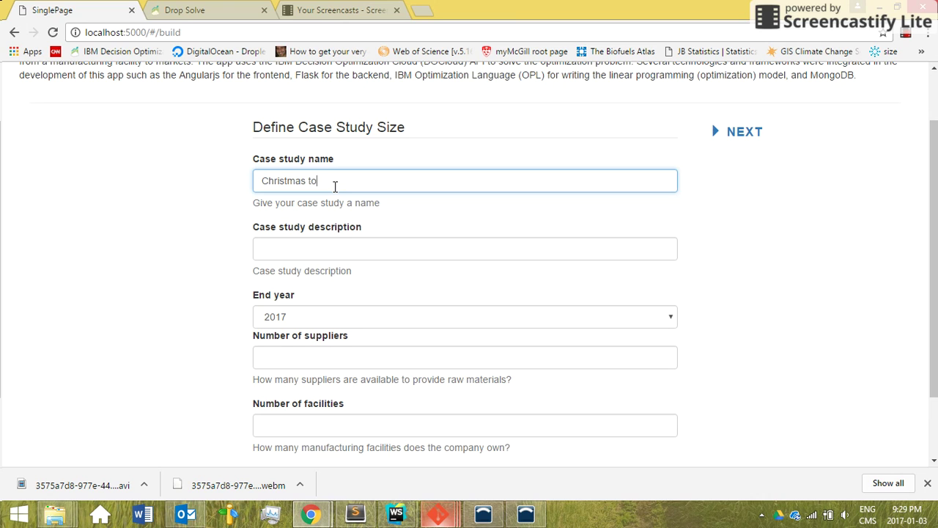
type("ys inc")
Enter the case study description "Company that sells Christmas toys", correcting the spelling of Christmas to a capital C.
left_click(320, 248)
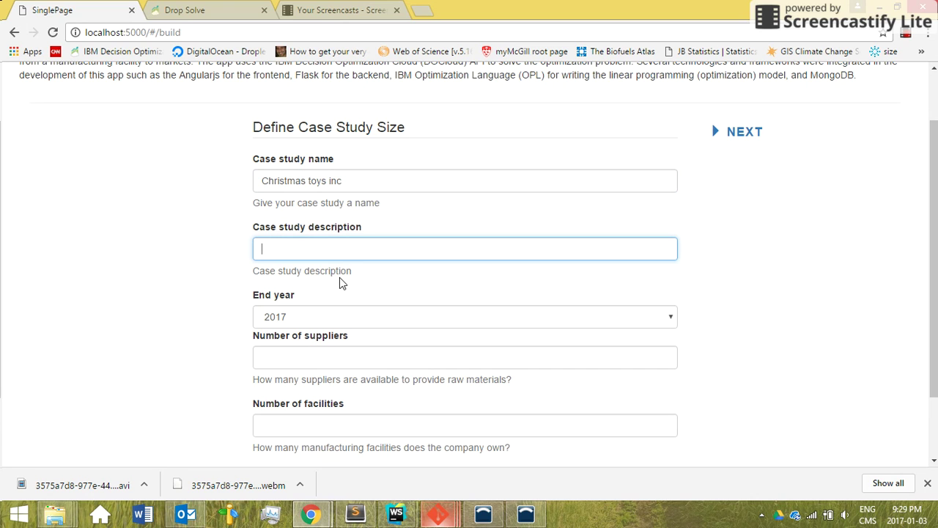
key("Caps_Lock")
type("C")
key("Caps_Lock")
type("ompan")
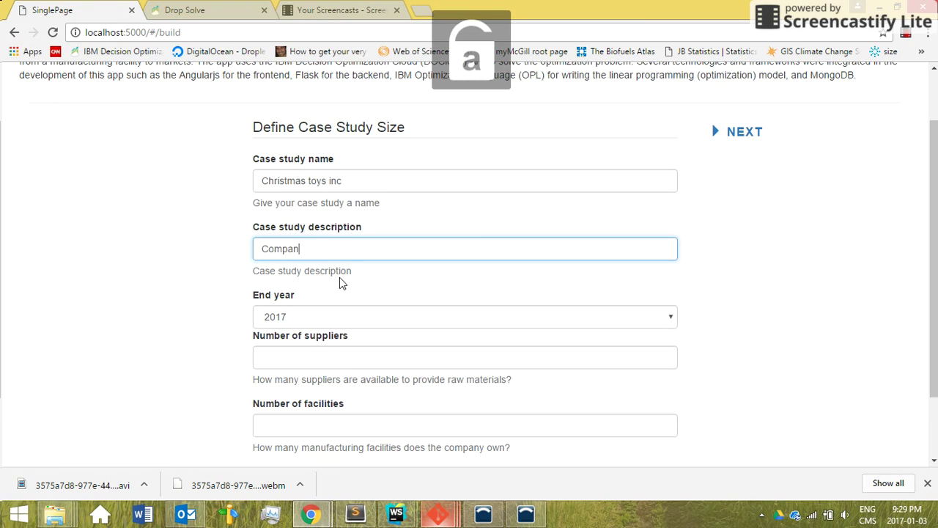
type("y that")
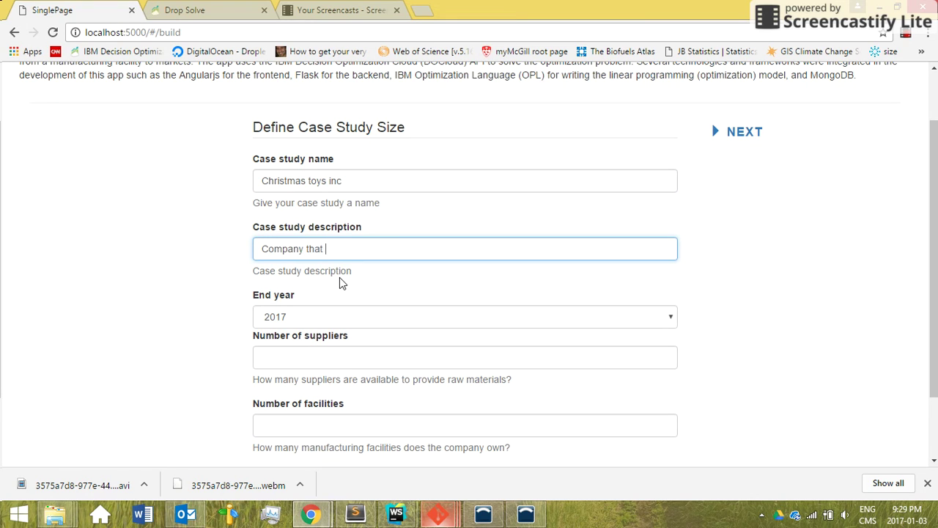
type(" sells christmas toys")
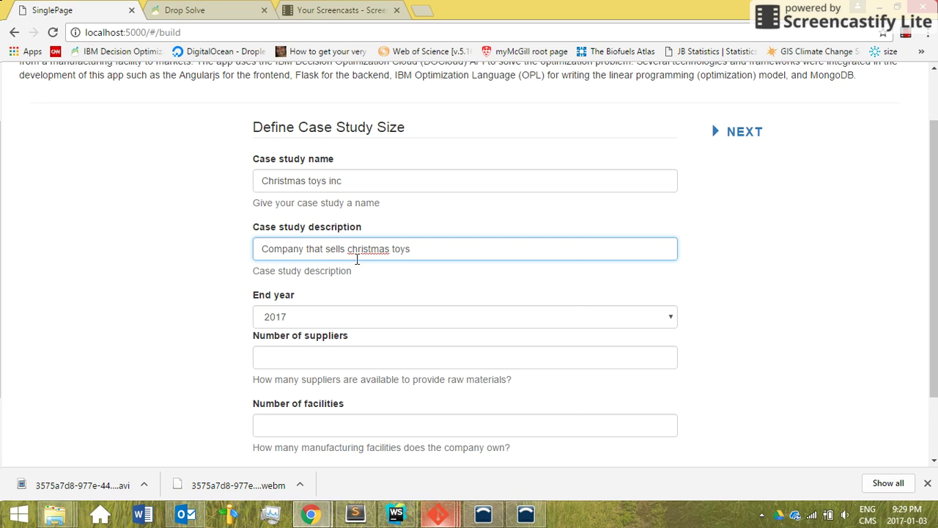
right_click(366, 250)
left_click(384, 256)
Set the case study's end year to 2019.
scroll(176, 312, "down", 1)
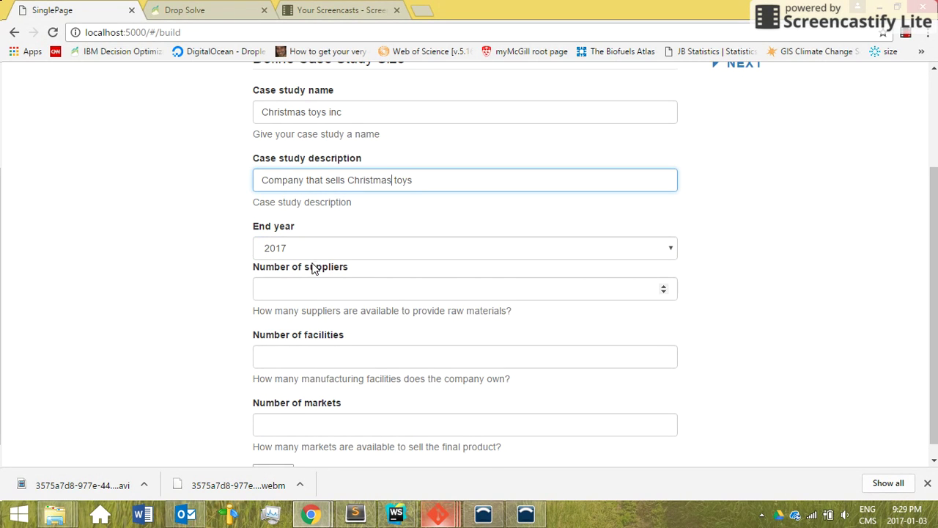
left_click(285, 249)
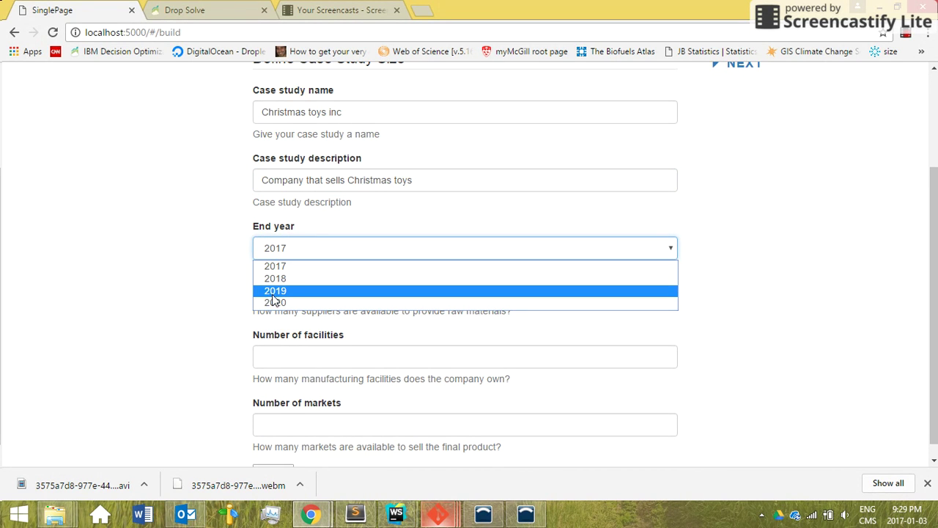
left_click(278, 293)
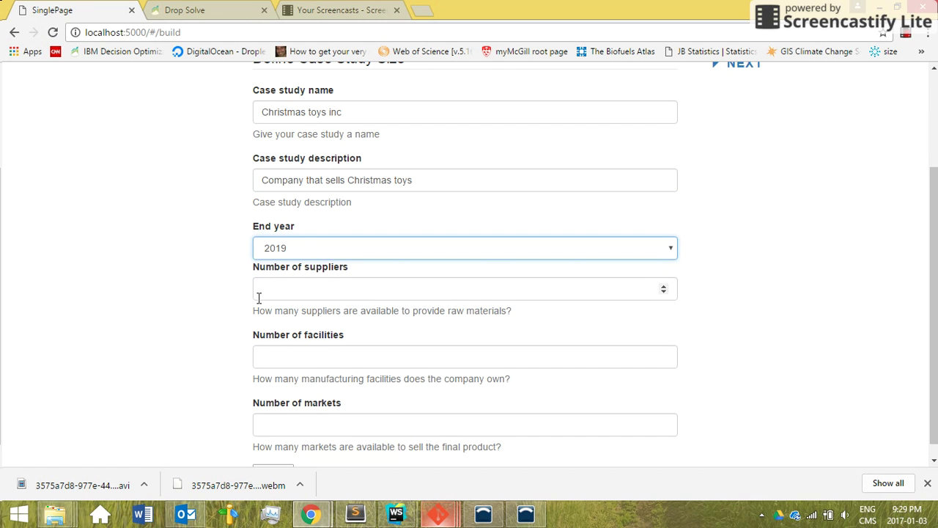
left_click(228, 300)
Set the number of suppliers to 3 and the number of facilities to 2.
scroll(236, 301, "down", 1)
left_click(291, 284)
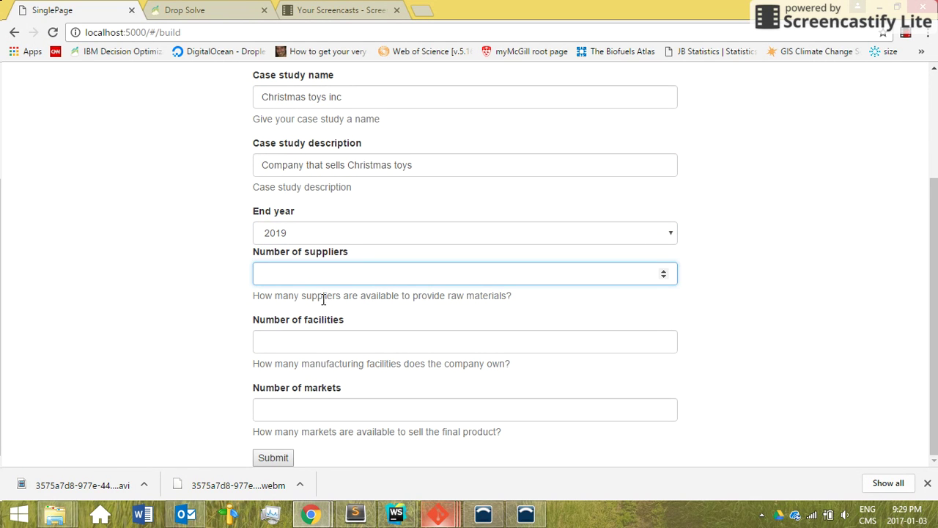
type("3")
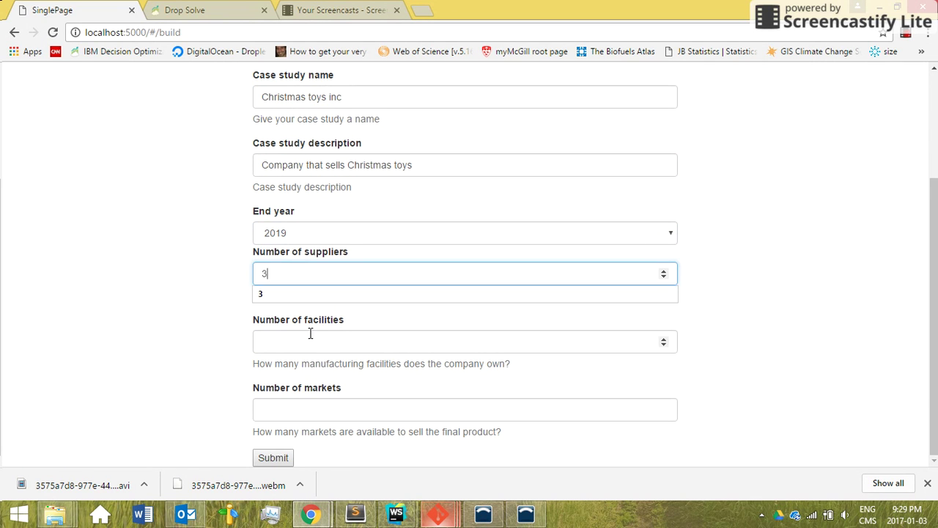
left_click(222, 339)
left_click(297, 339)
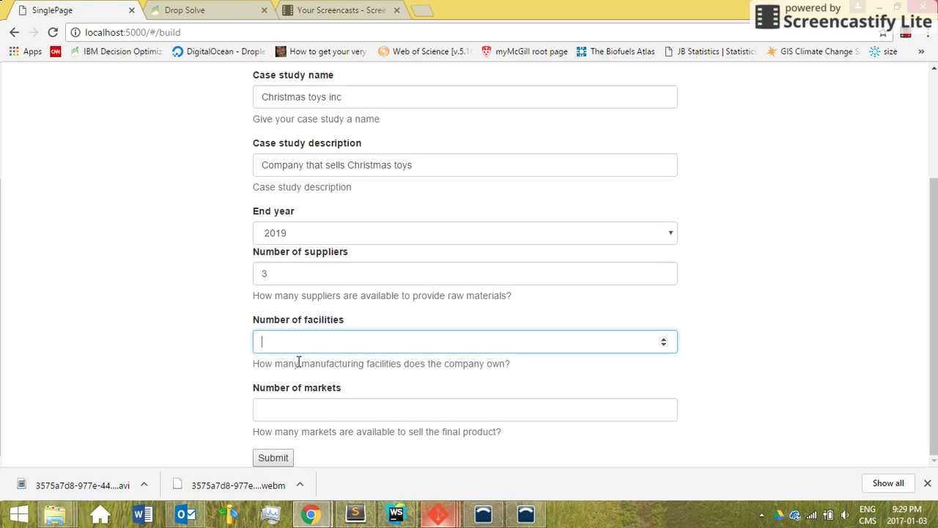
type("2")
Set the number of markets to 4 and submit the case study size.
left_click(249, 446)
left_click(294, 417)
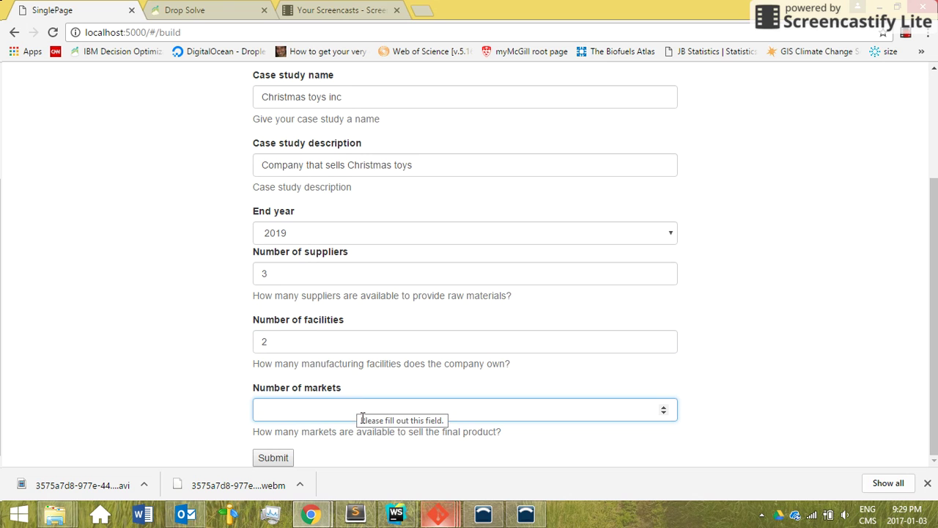
type("4")
left_click(242, 430)
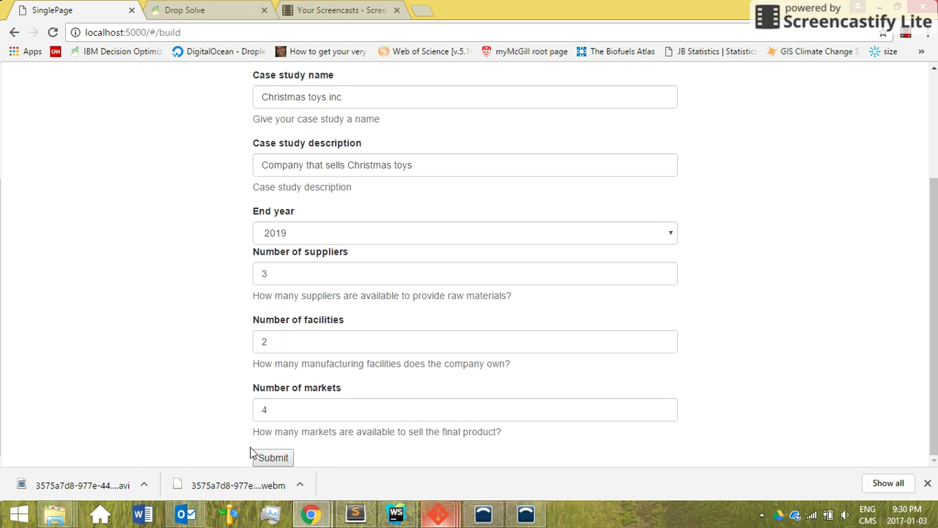
left_click(273, 459)
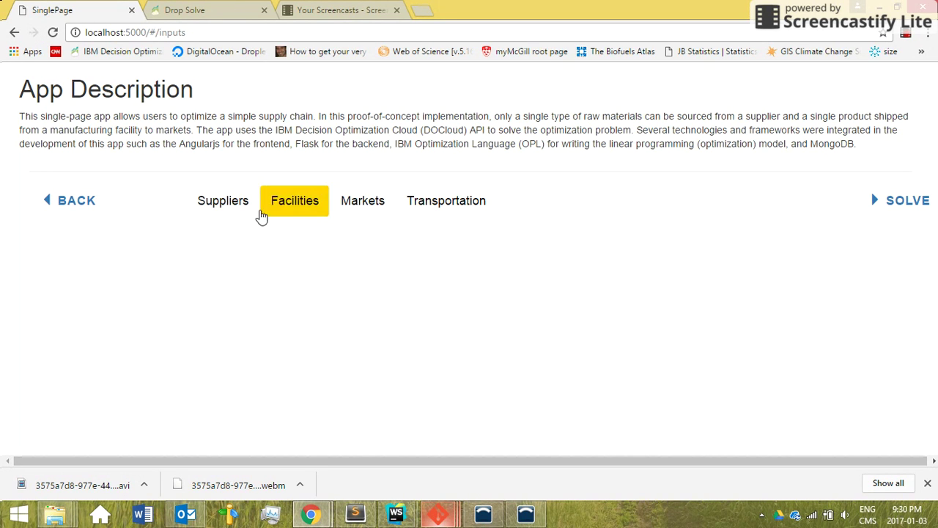
Open the supplier inputs and set the material price per unit to 10.
left_click(206, 213)
scroll(277, 415, "down", 1)
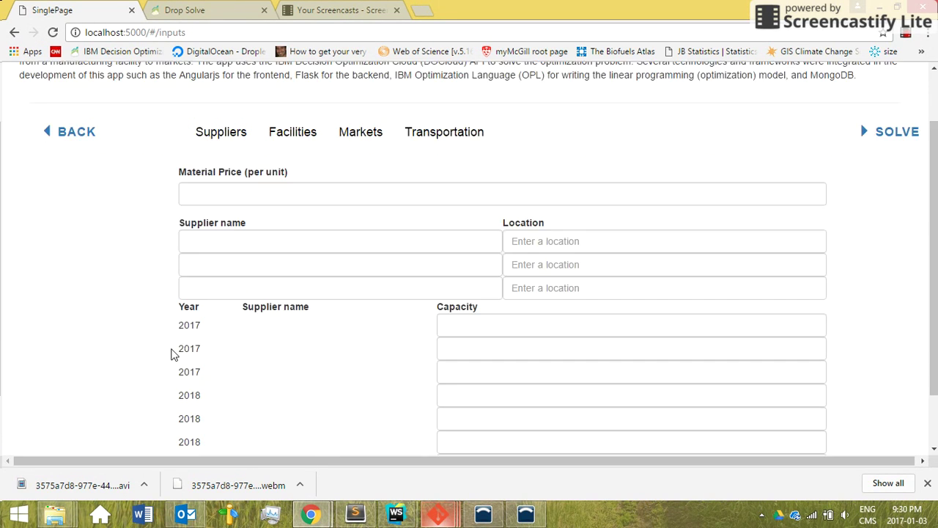
left_click(219, 194)
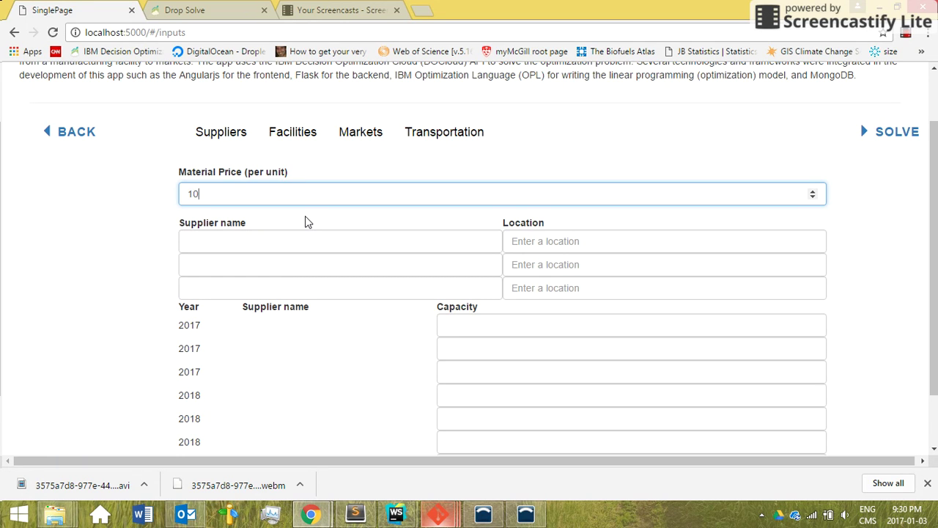
Name the first supplier "Mexico Supplier".
left_click(280, 240)
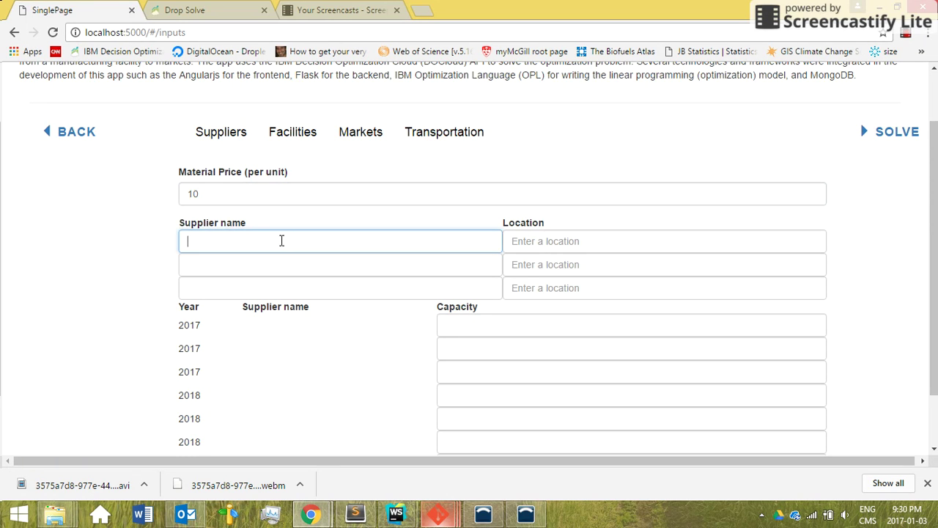
scroll(160, 228, "down", 1)
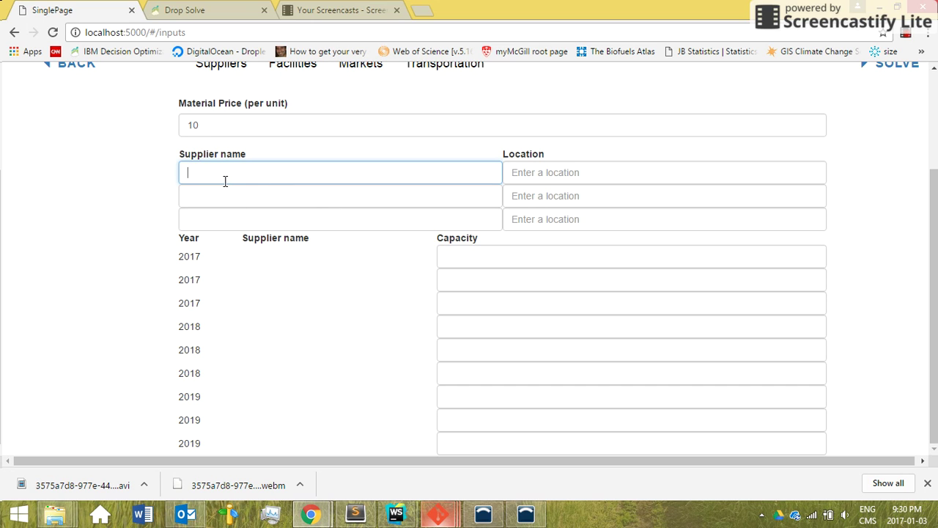
key("Caps_Lock")
type("M")
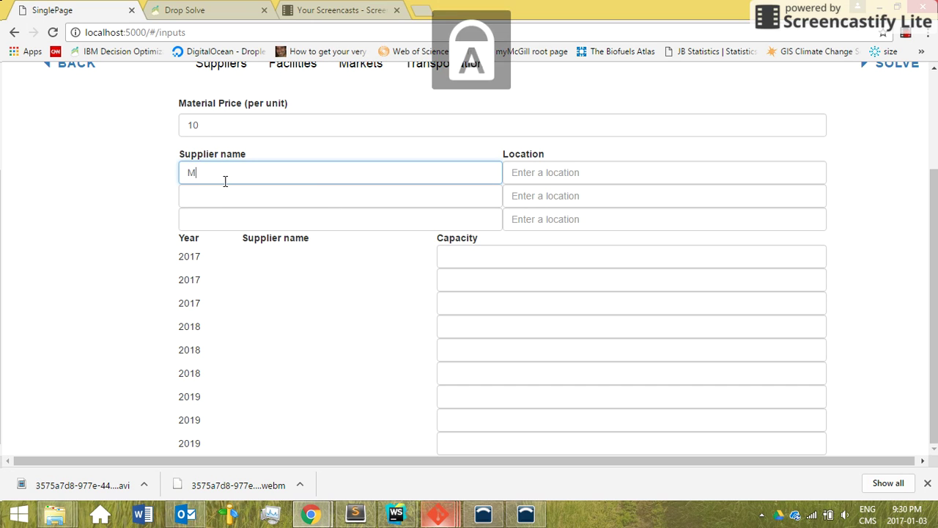
key("Caps_Lock")
type("exico")
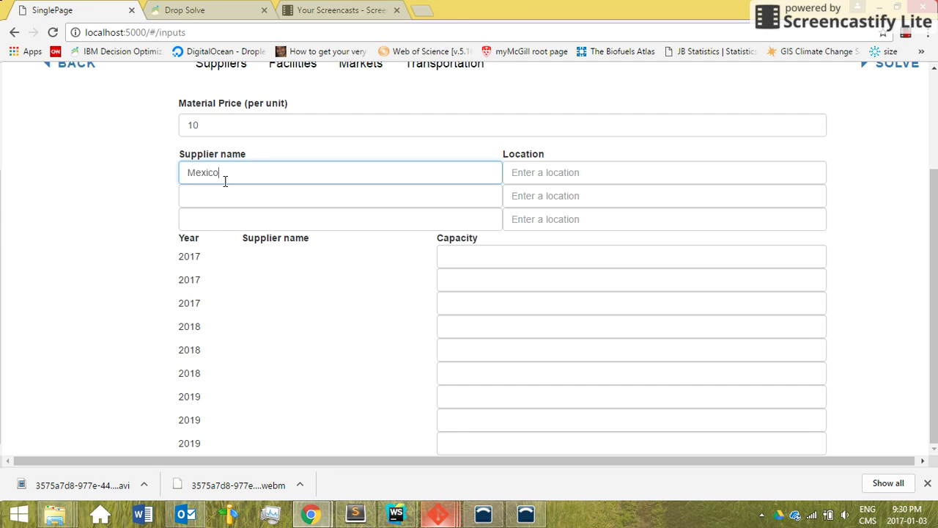
key("Caps_Lock")
type("S")
key("Caps_Lock")
type("upplier")
Set the first supplier's location to the suggested place "Mexico City, Mexico".
key("Tab")
key("Caps_Lock")
type("M")
key("Caps_Lock")
type("e")
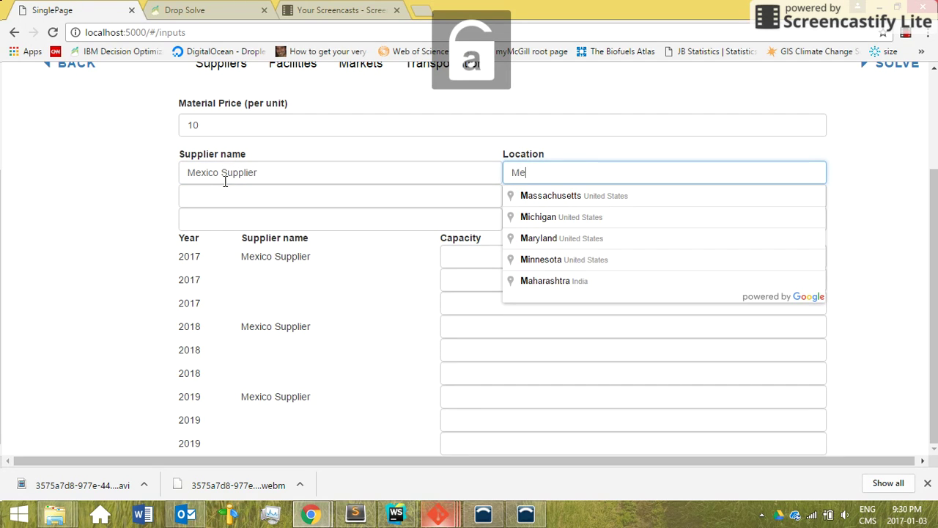
type("xico")
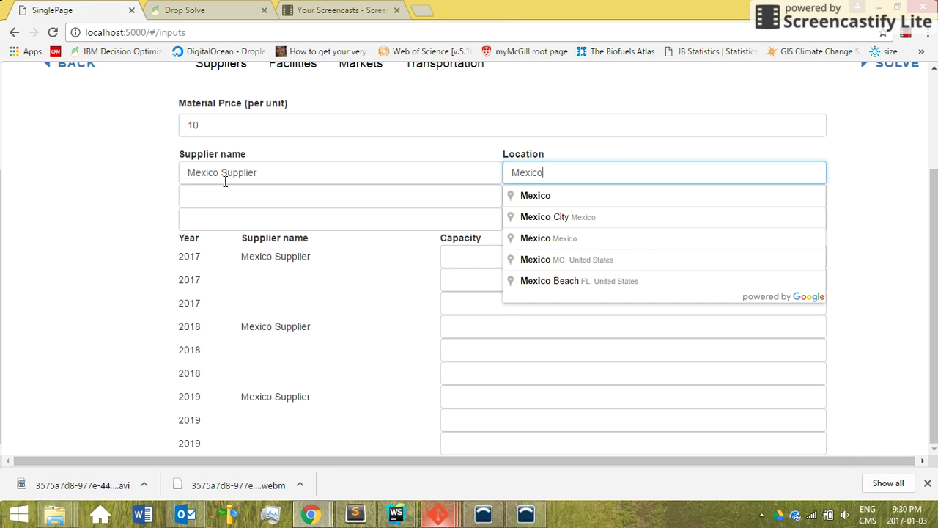
key("Caps_Lock")
type("S")
key("Caps_Lock")
key("BackSpace")
left_click(533, 215)
Name the second supplier "Oklahoma Supplier", using the suggested entry Oklahoma as the start.
left_click(273, 203)
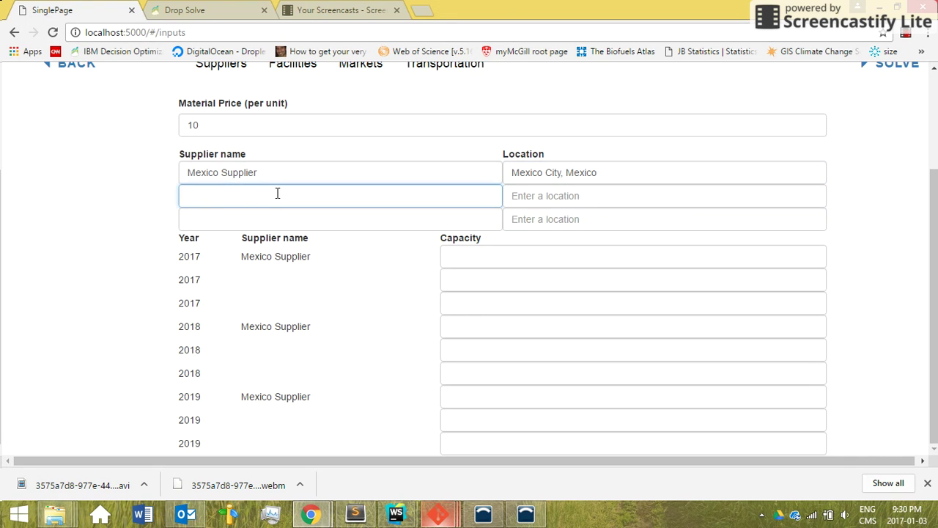
key("Caps_Lock")
type("O")
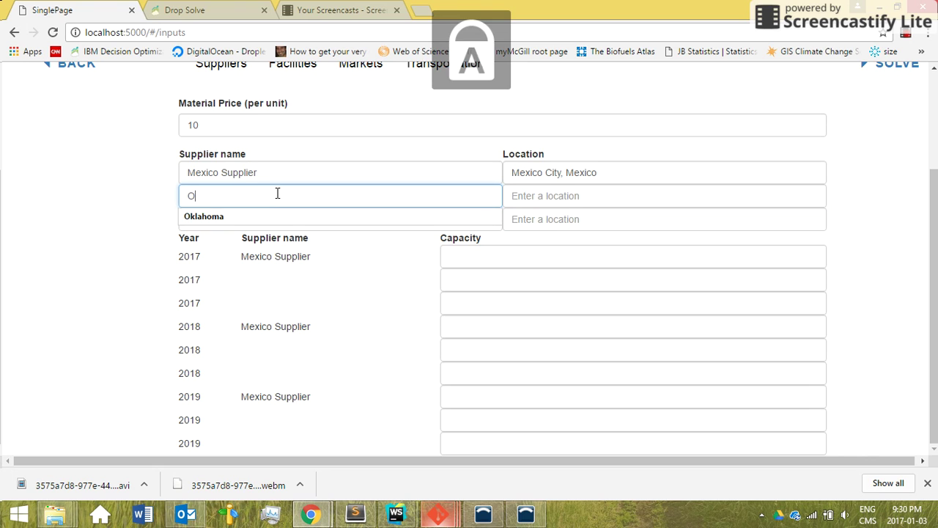
key("Caps_Lock")
type("k")
left_click(236, 213)
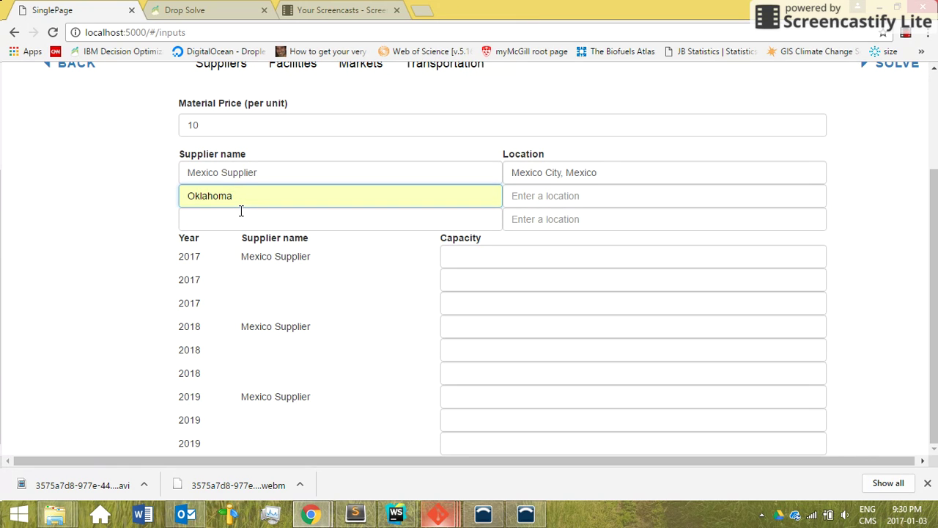
key("Caps_Lock")
type("S")
key("Caps_Lock")
type("upplier")
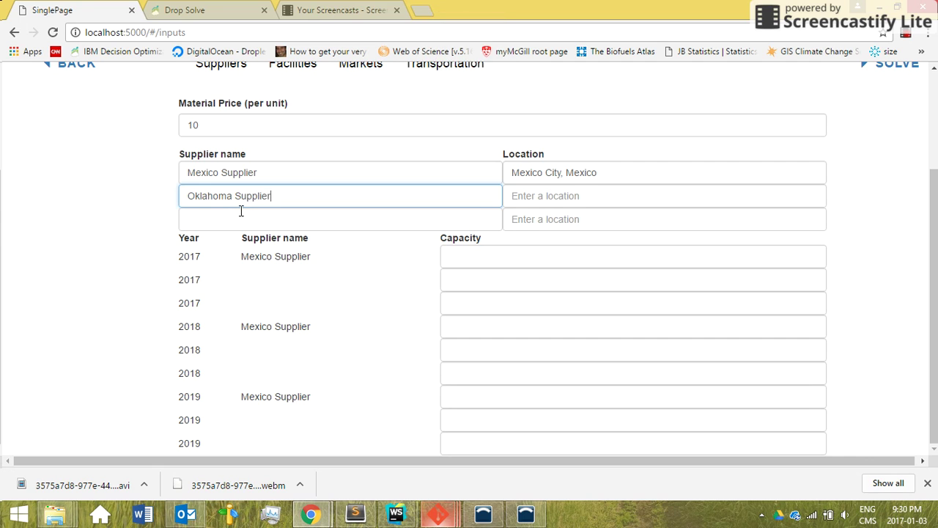
Set the second supplier's location to the suggested place "Oklahoma City, OK, United States".
key("Tab")
key("Caps_Lock")
type("O")
key("Caps_Lock")
type("kl")
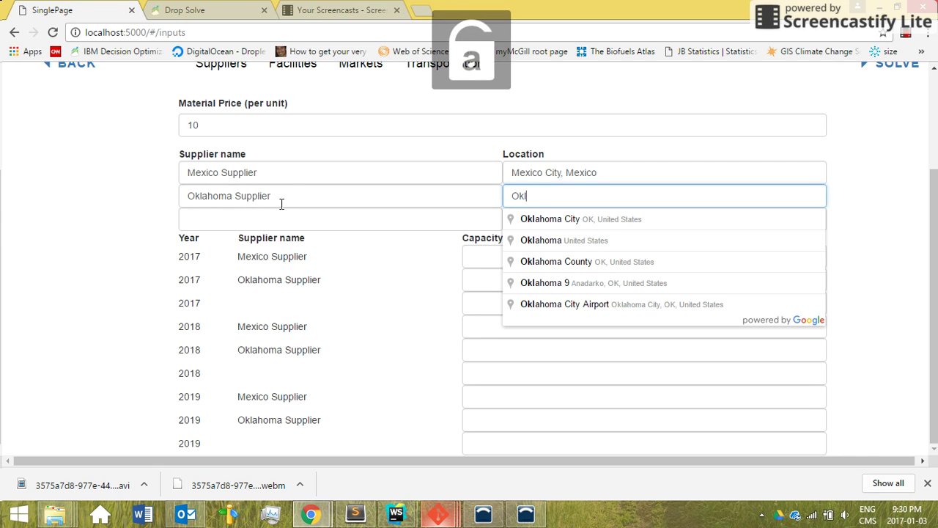
key("Down")
key("Tab")
Name the third supplier "Tampa Supplier".
left_click(308, 227)
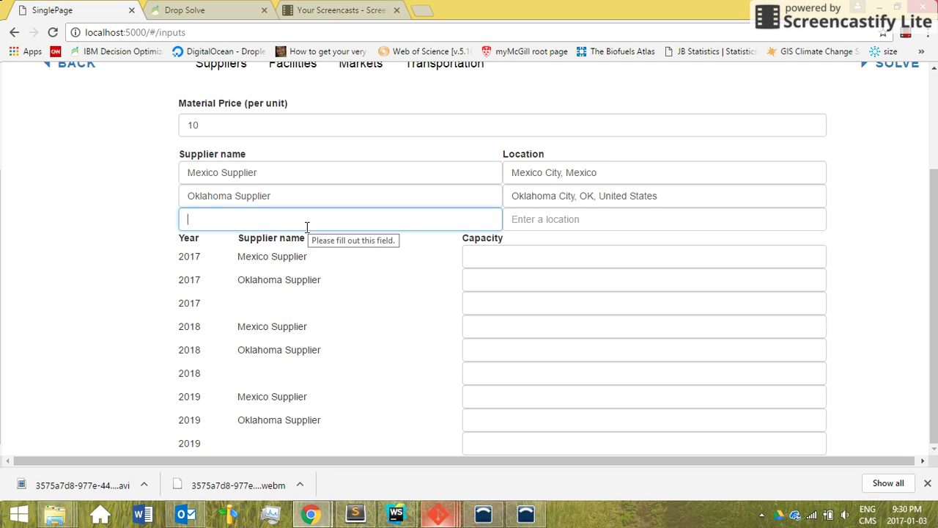
key("Caps_Lock")
type("T")
key("Caps_Lock")
type("am")
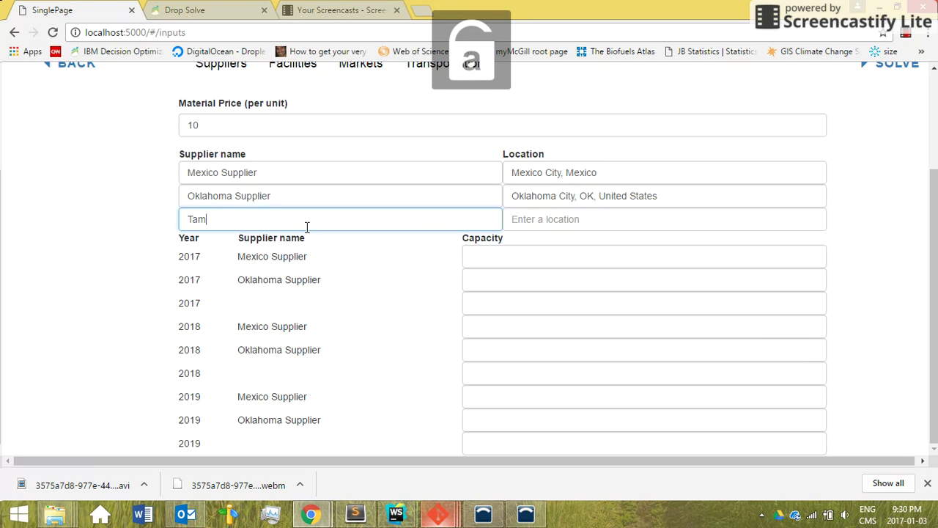
type("pa")
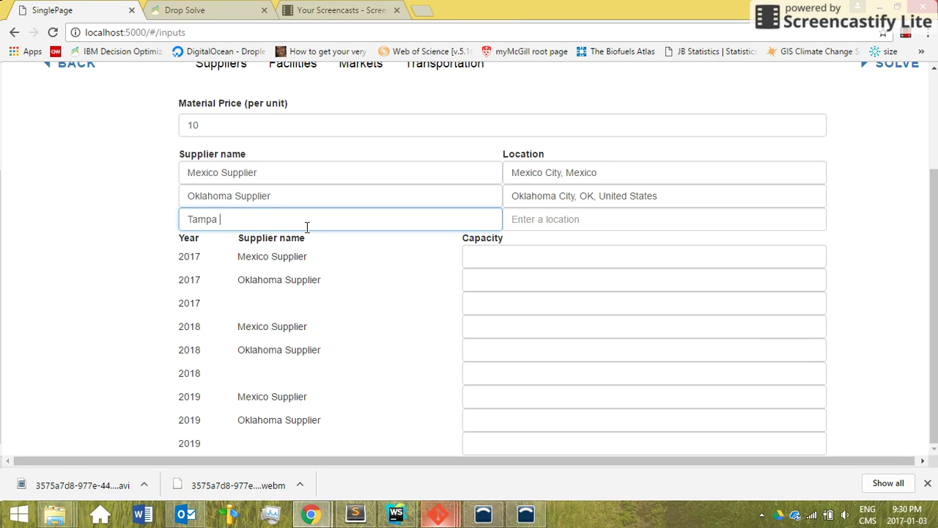
key("Caps_Lock")
type("S")
key("Caps_Lock")
type("upplier")
Set the third supplier's location to the suggested place "Tampa, FL, United States".
key("Tab")
key("Caps_Lock")
type("T")
key("Caps_Lock")
type("am")
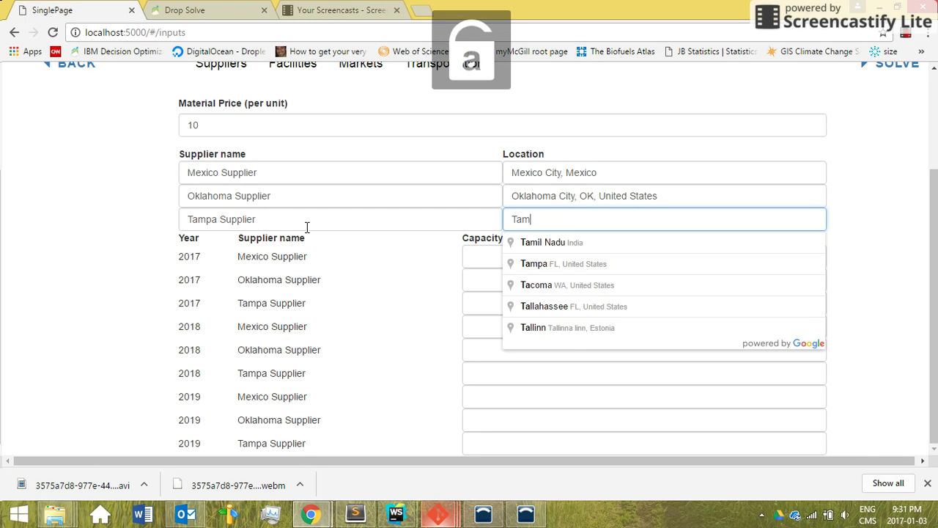
left_click(546, 263)
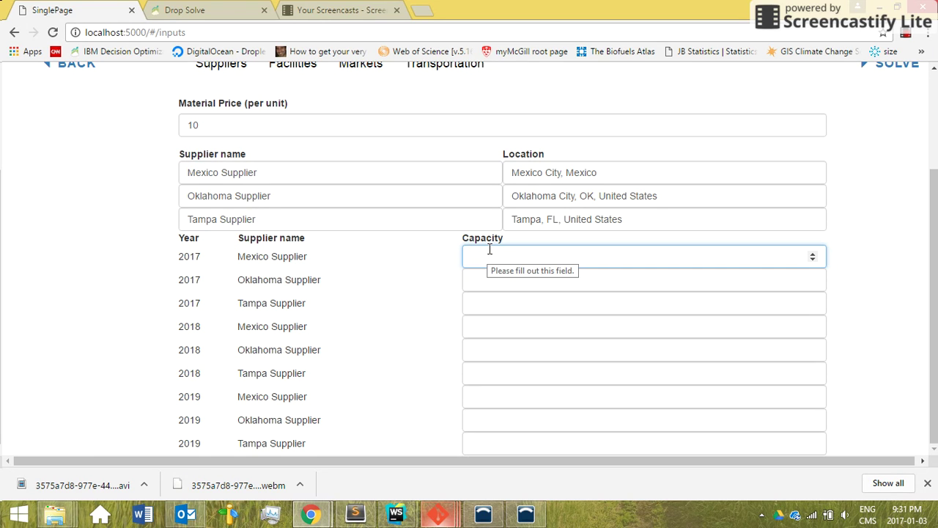
Set the 2017 supplier capacities to 100 for Mexico, 50 for Oklahoma and 70 for Tampa.
type("100")
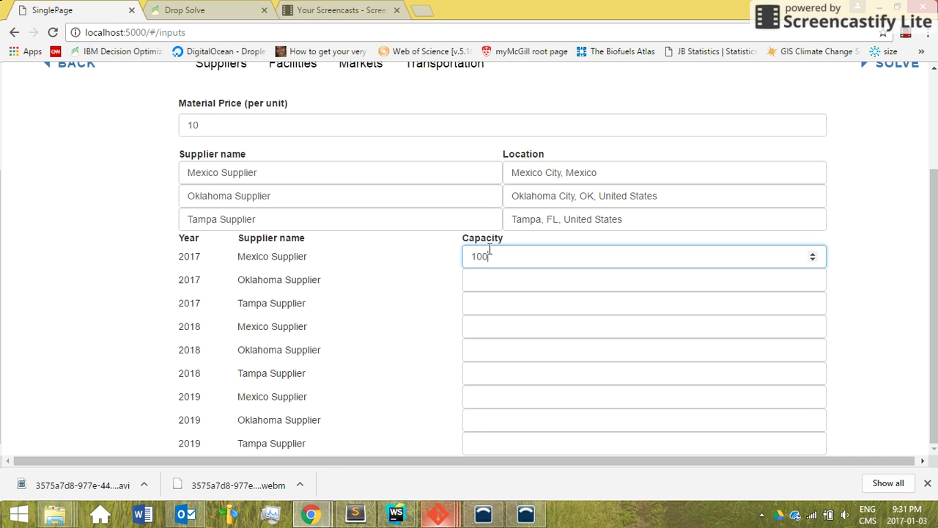
left_click(505, 279)
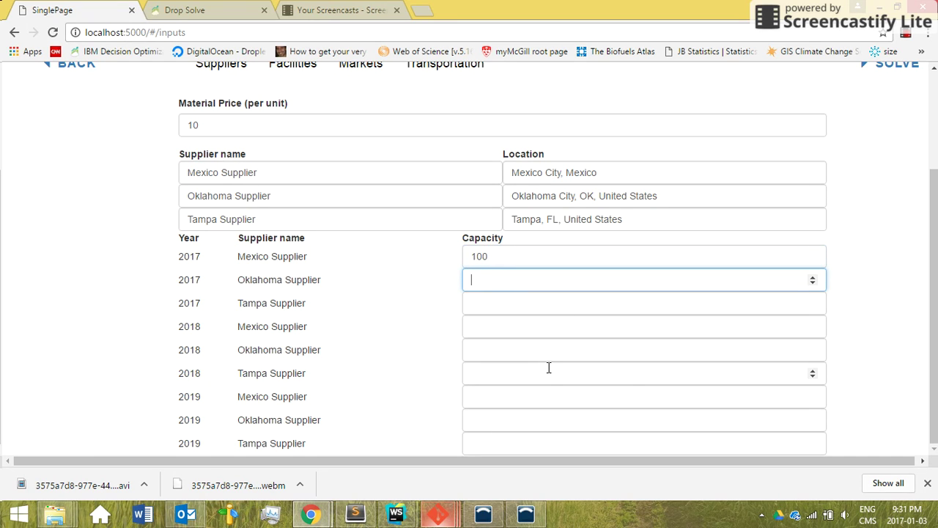
type("50")
key("Tab")
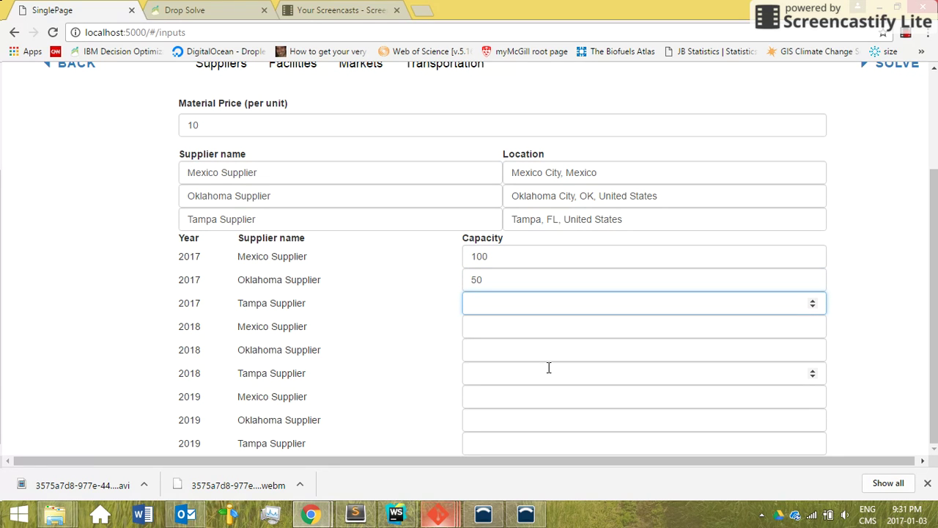
key("Tab")
Set the 2018 supplier capacities to 100 for Mexico, 50 for Oklahoma and 70 for Tampa.
type("100")
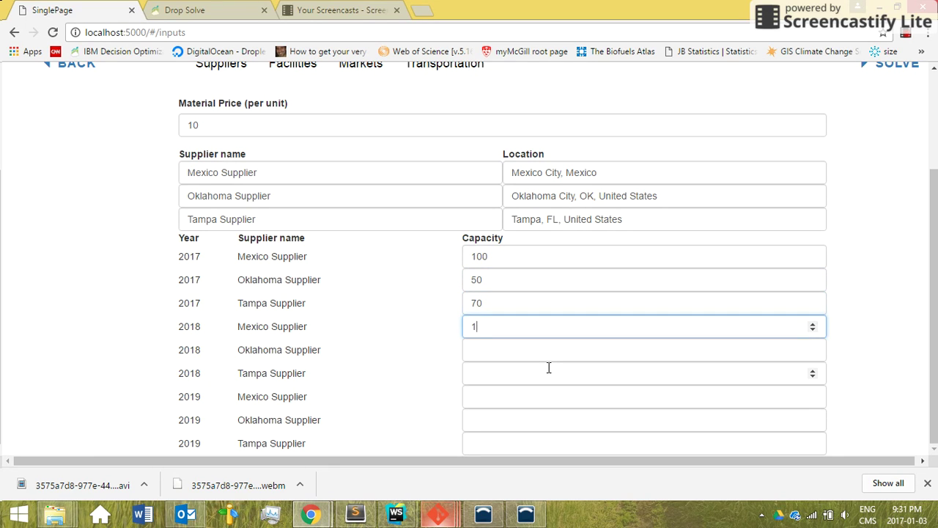
key("Tab")
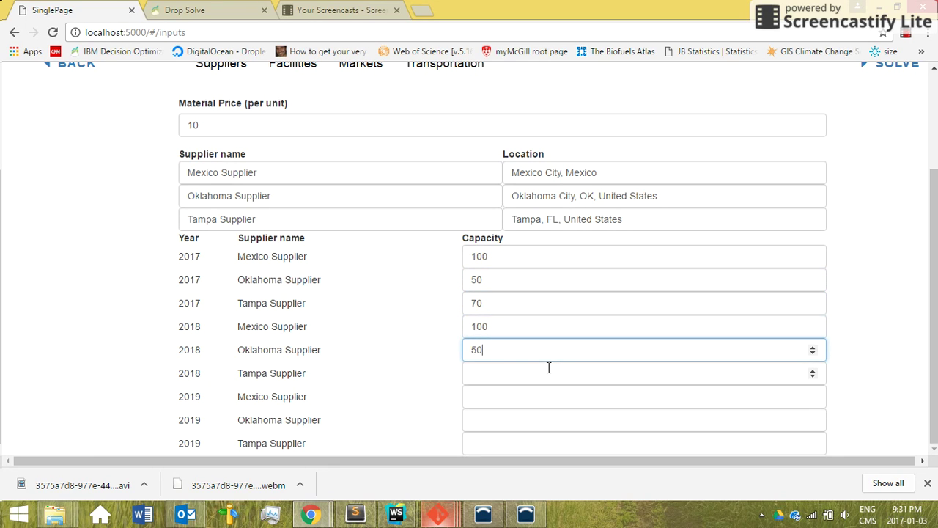
key("Tab")
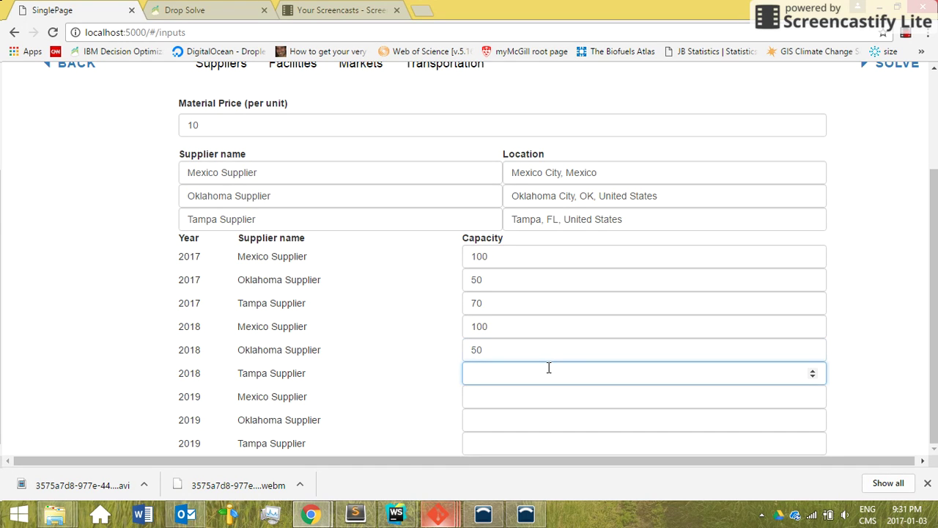
type("70")
key("Tab")
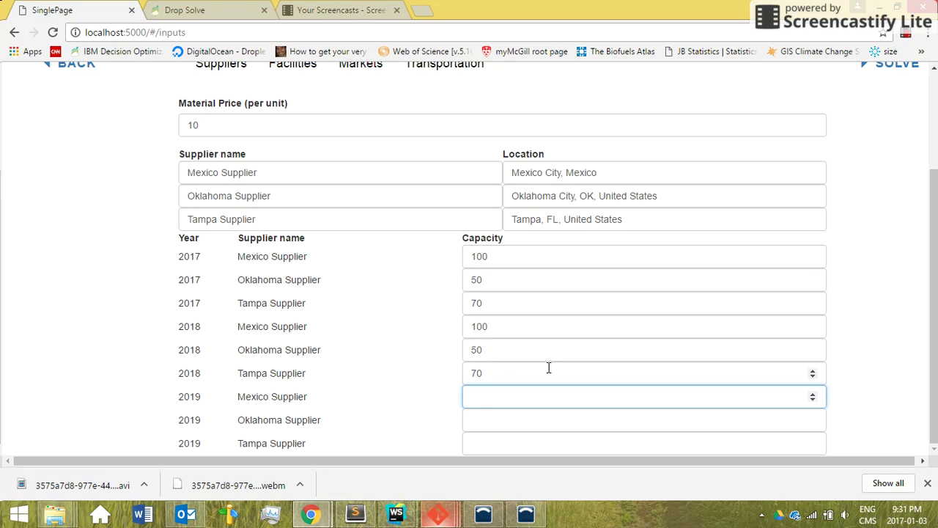
Set the 2019 supplier capacities to 0 for Mexico, 100 for Oklahoma and 100 for Tampa.
type("0")
key("Tab")
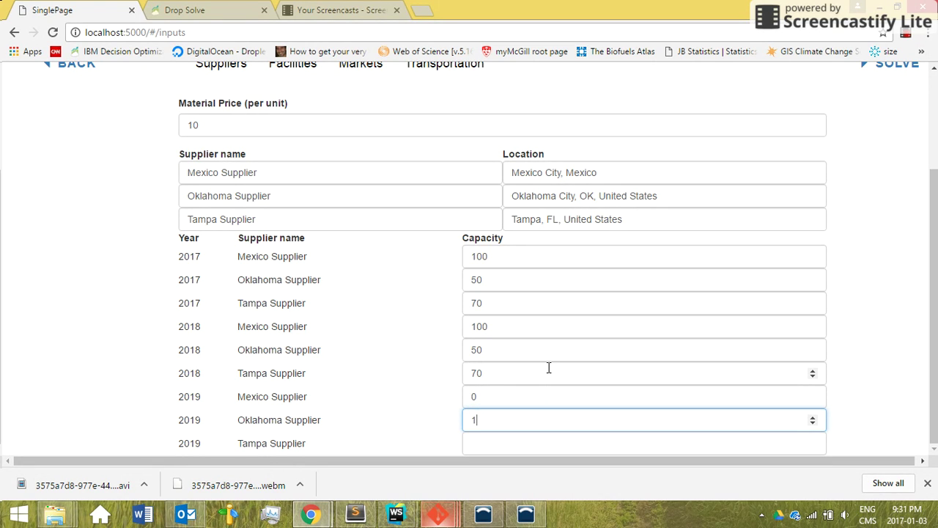
type("100")
left_click(497, 444)
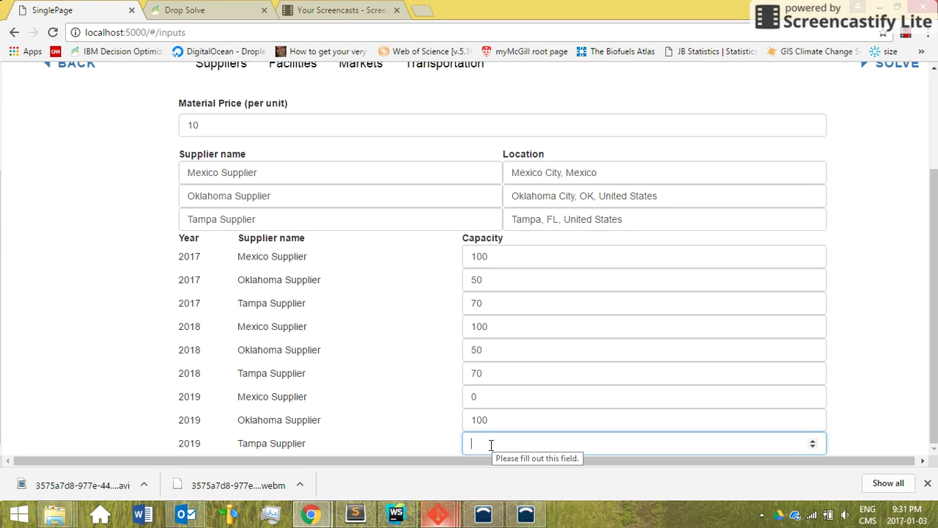
type("100")
Go to the facilities inputs and name the first facility "Detroit Factory".
scroll(394, 385, "up", 1)
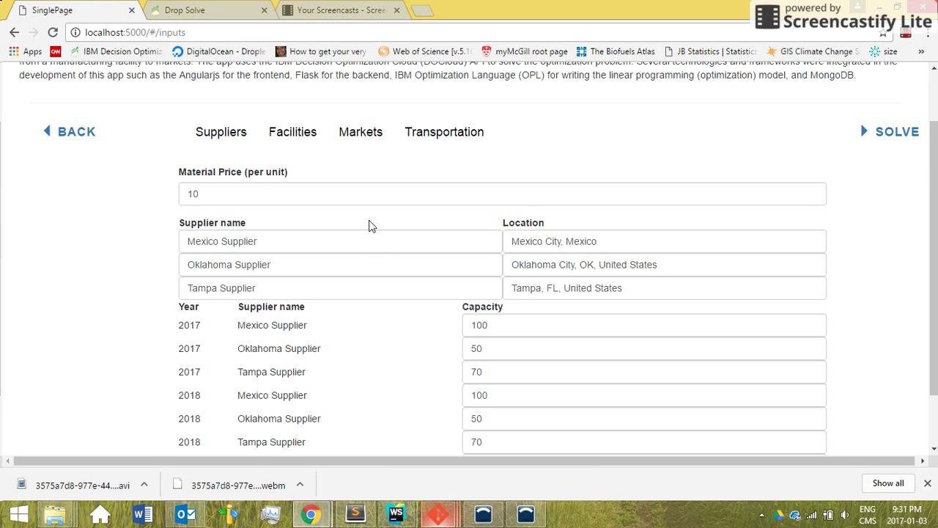
left_click(295, 132)
left_click(274, 258)
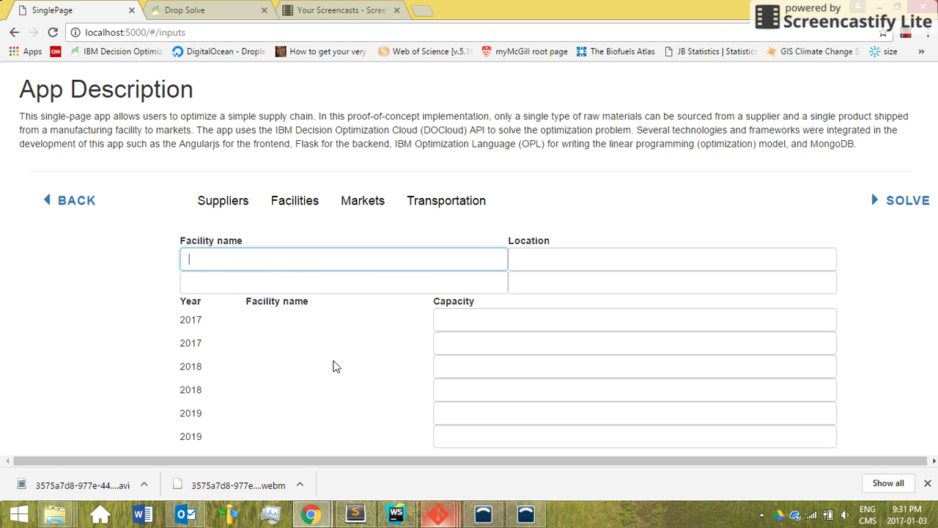
key("Caps_Lock")
type("D")
key("Caps_Lock")
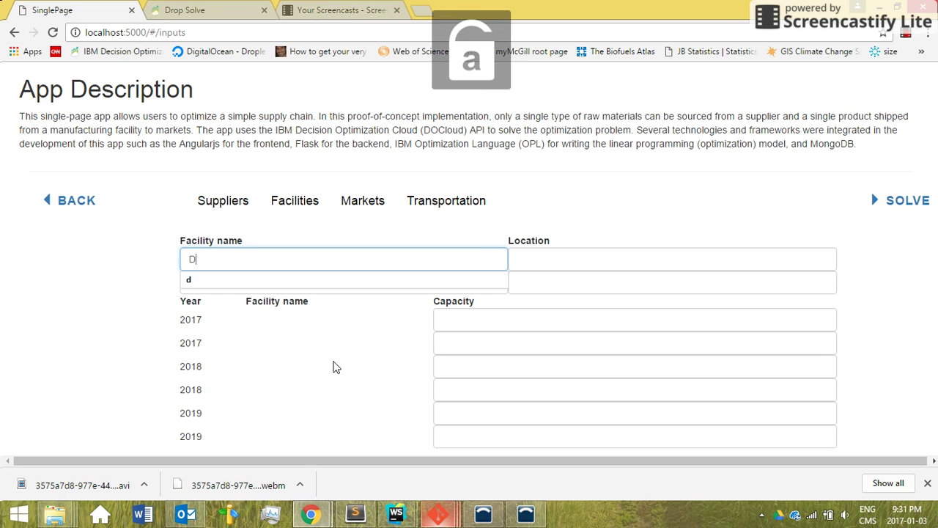
type("etro")
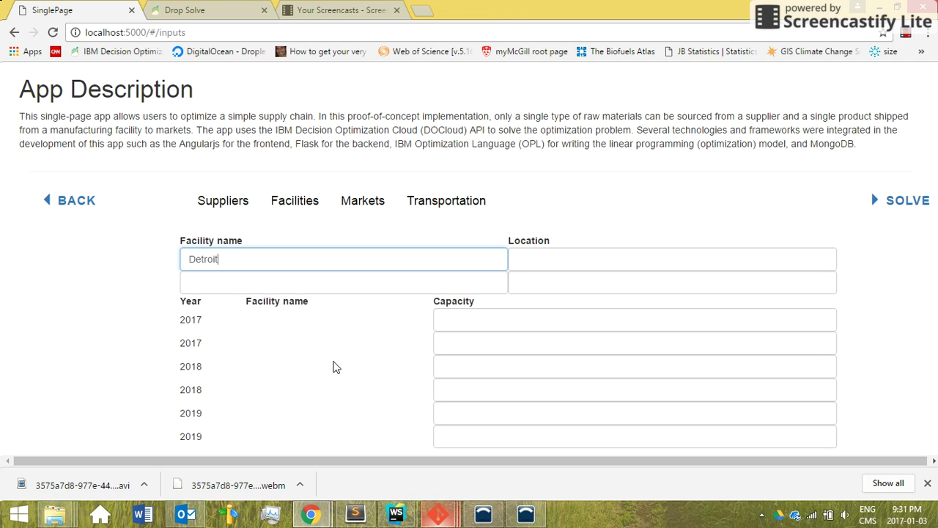
type("it")
key("Caps_Lock")
type("F")
key("Caps_Lock")
type("ac")
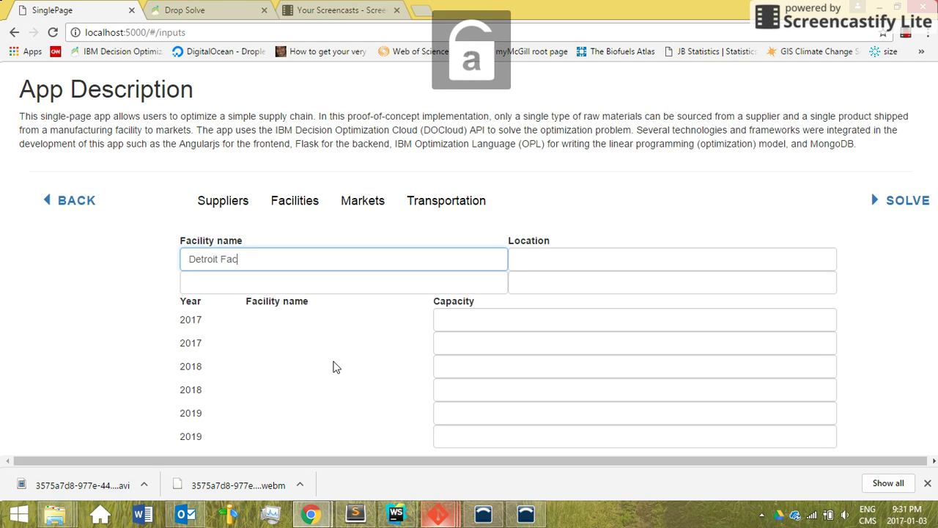
type("tory")
Set the first facility's location to the suggested place "Detroit, MI, United States".
key("Tab")
type("de")
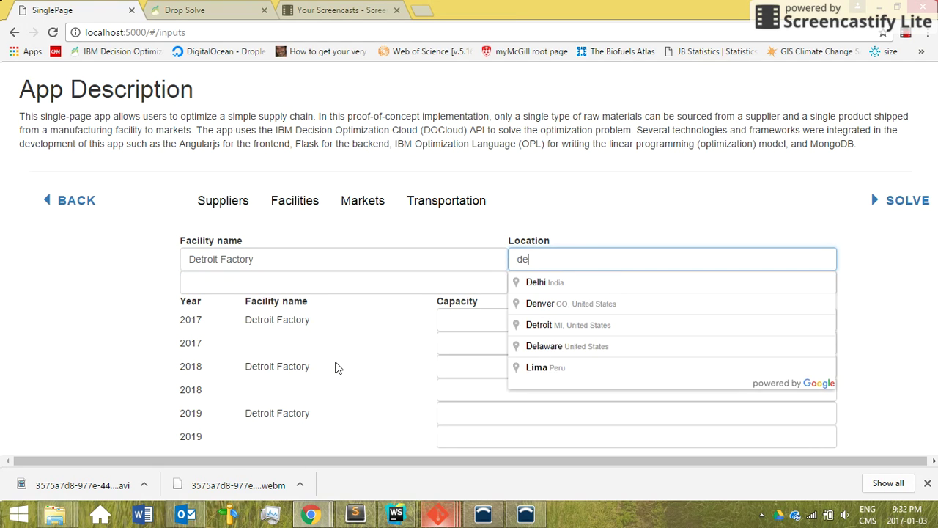
type("t")
left_click(562, 284)
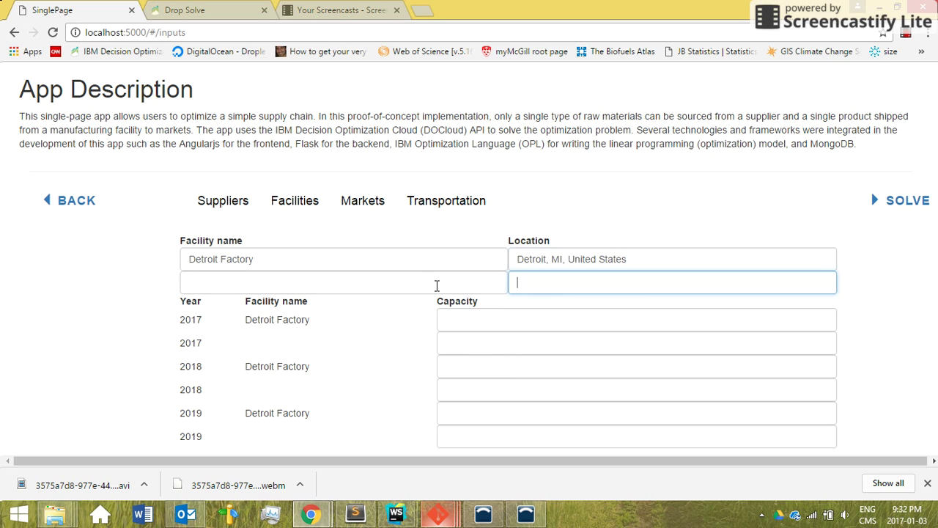
Name the second facility "Boston Factory".
left_click(438, 286)
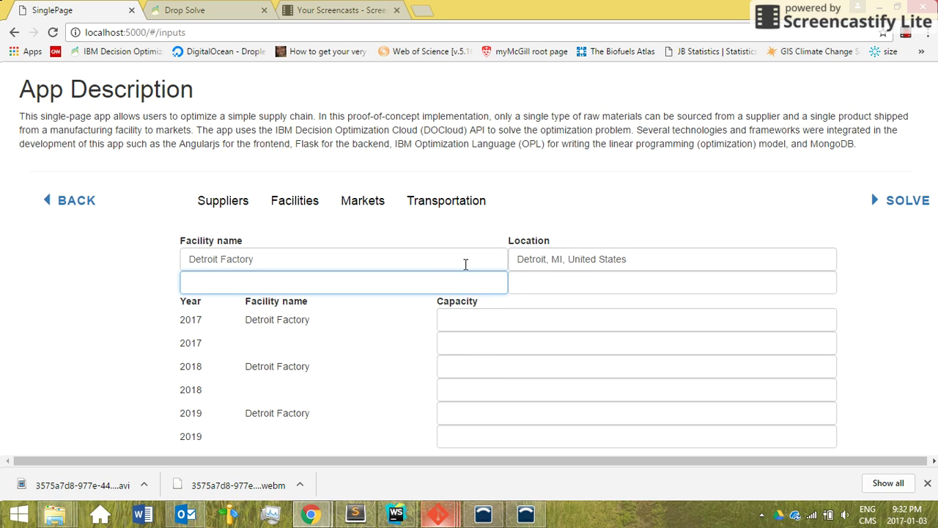
type("B")
key("Caps_Lock")
type("oston")
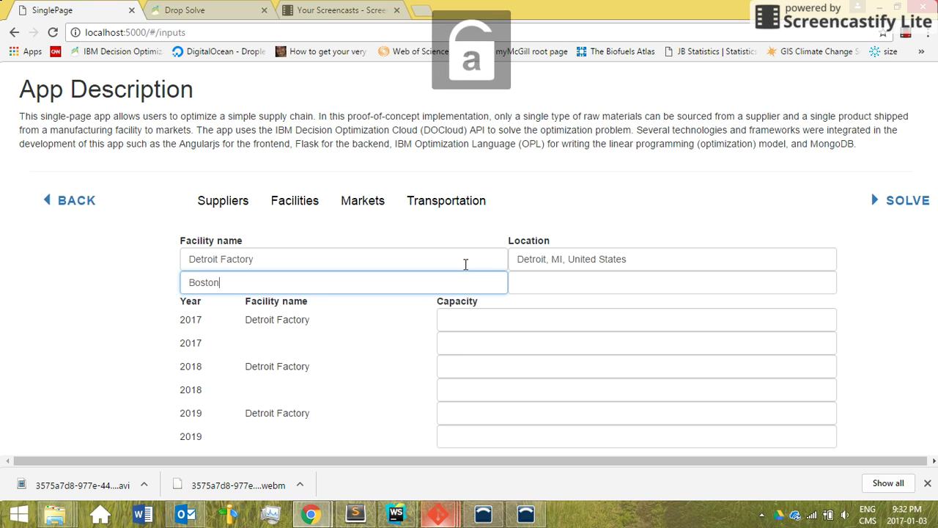
key("Caps_Lock")
type("F")
key("Caps_Lock")
type("actory")
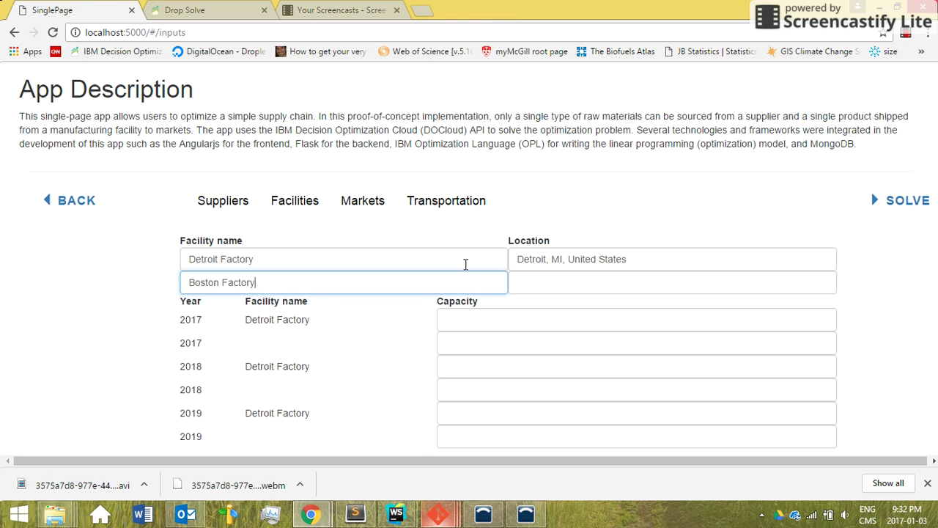
Set the second facility's location to the suggested place "Boston, MA, United States".
key("Tab")
key("Caps_Lock")
type("B")
key("Caps_Lock")
type("os")
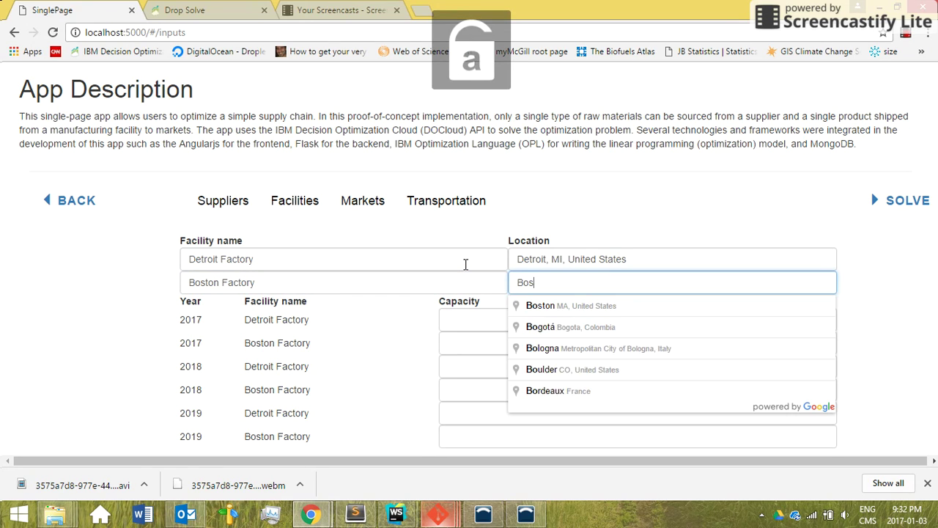
left_click(559, 308)
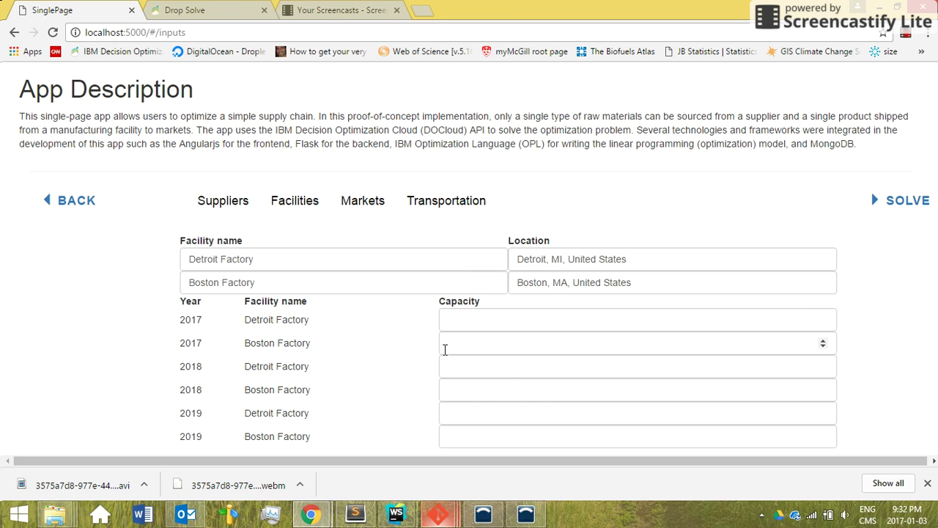
Set the 2017 capacities of Detroit Factory and Boston Factory to 200 each.
key("Tab")
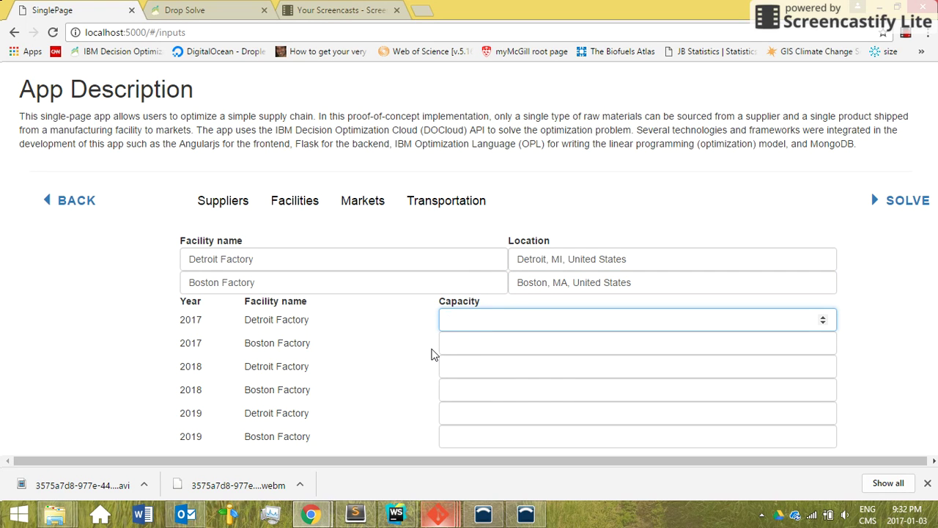
type("0")
key("Tab")
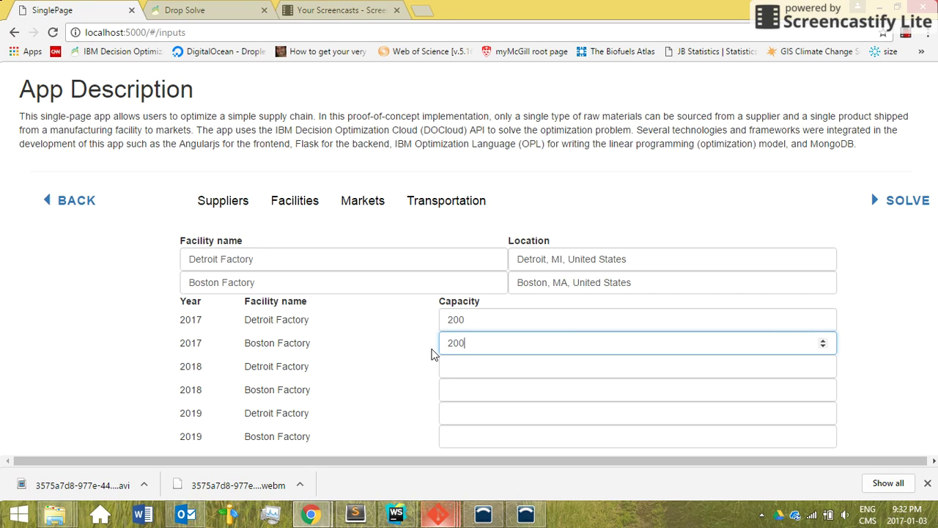
Set the 2018 capacity of Detroit Factory to 300.
key("Tab")
type("30")
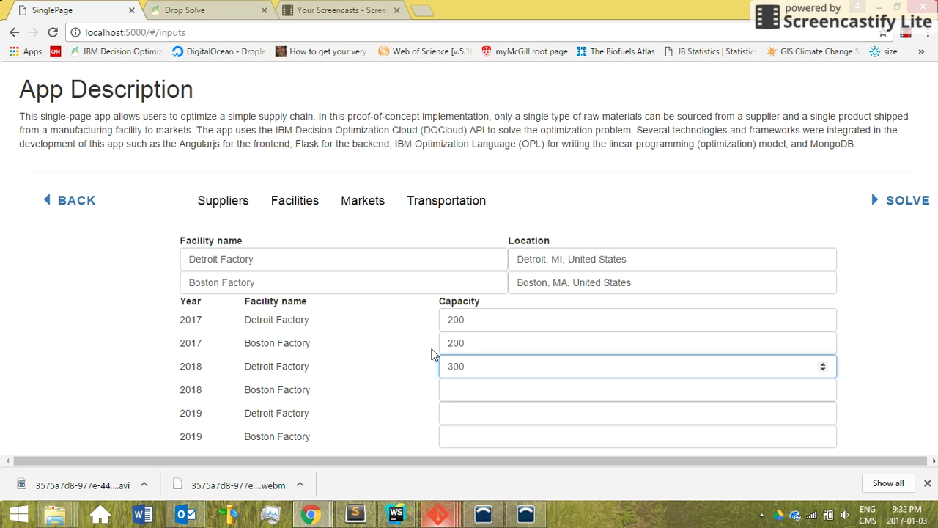
key("Tab")
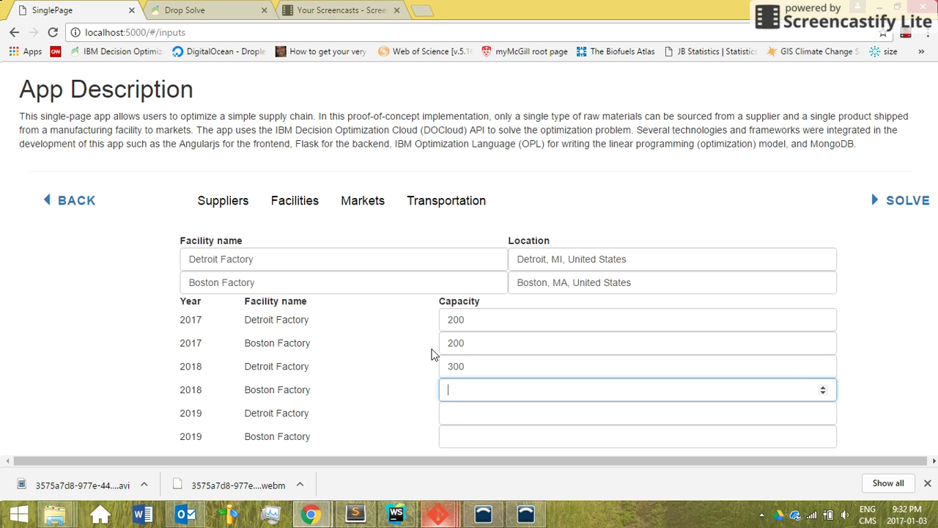
Set both factories' 2018 capacities to 200, and the 2019 capacities to 0 for Detroit Factory and 300 for Boston Factory.
double_click(450, 361)
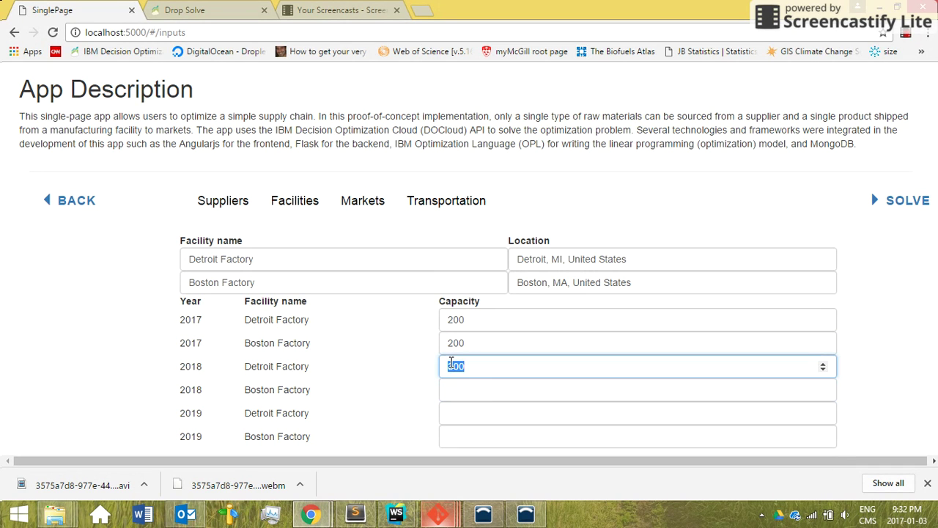
type("200200")
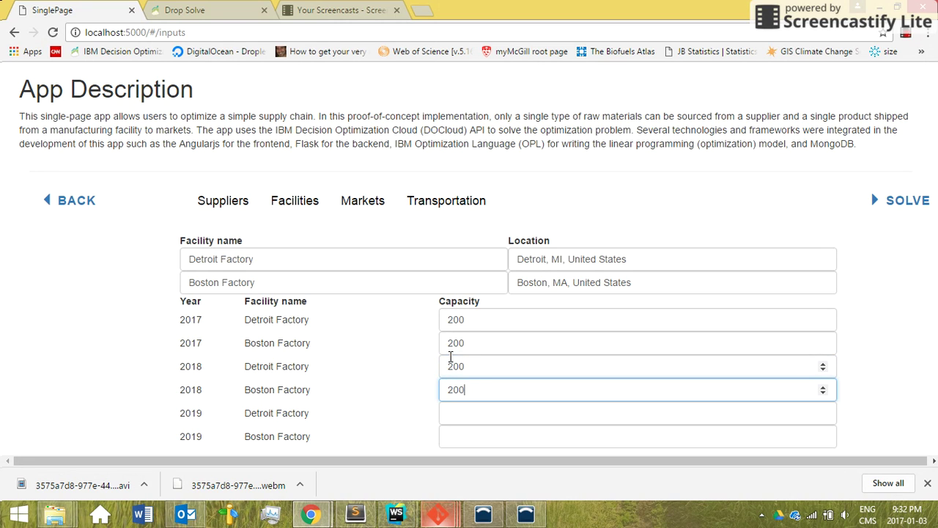
left_click(477, 413)
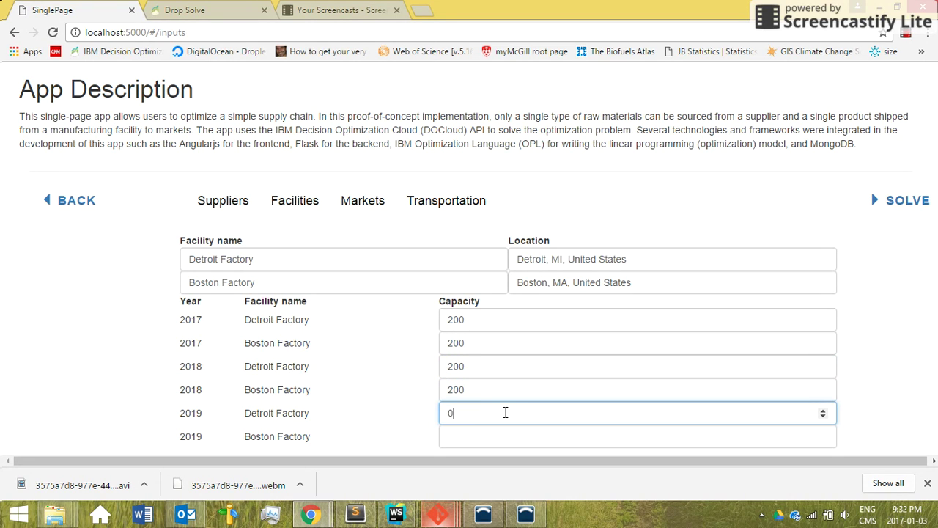
key("Tab")
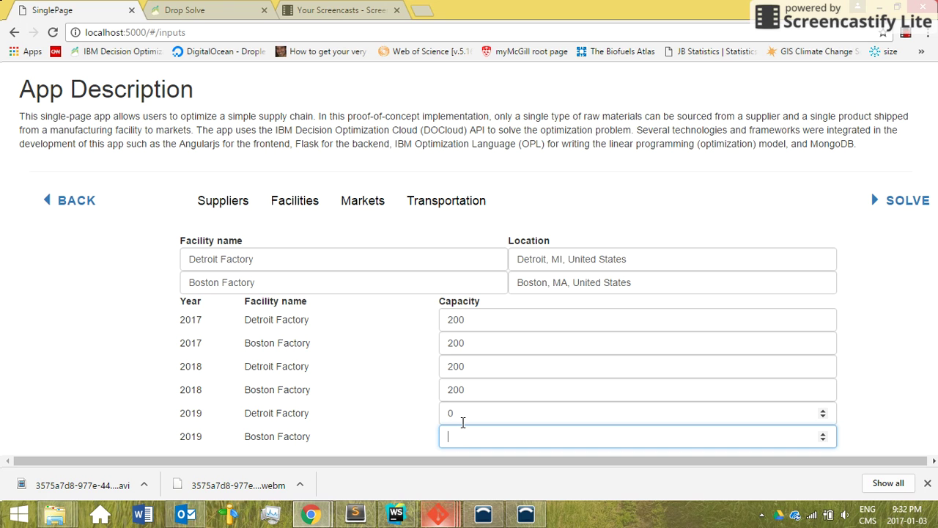
type("300")
Set the product selling price per unit for the markets to 40.
left_click(355, 198)
left_click(216, 258)
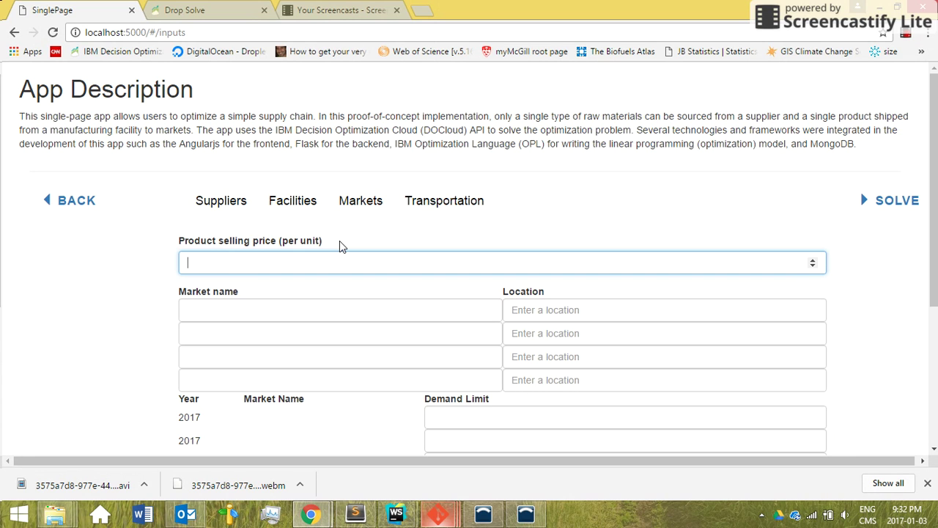
type("40")
Name the first market "New York Stores".
left_click(360, 313)
scroll(358, 330, "down", 1)
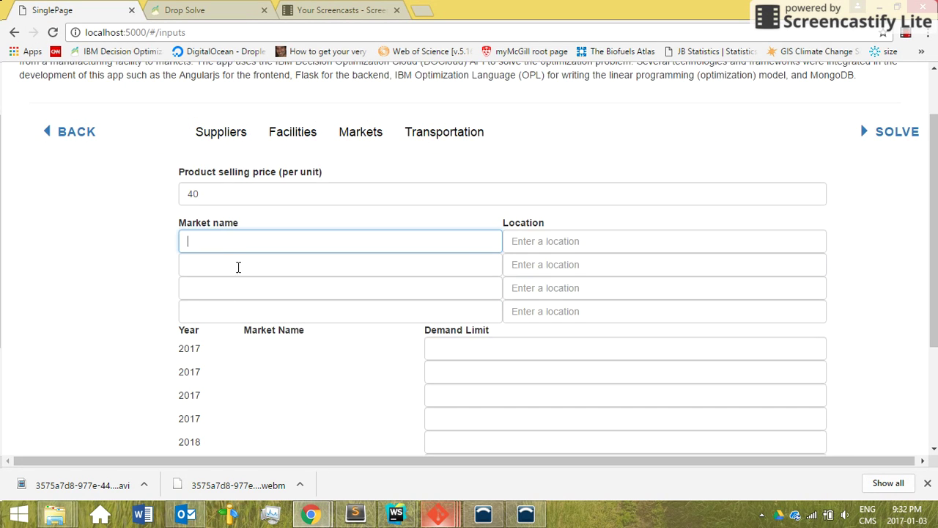
key("Caps_Lock")
type("N")
key("Caps_Lock")
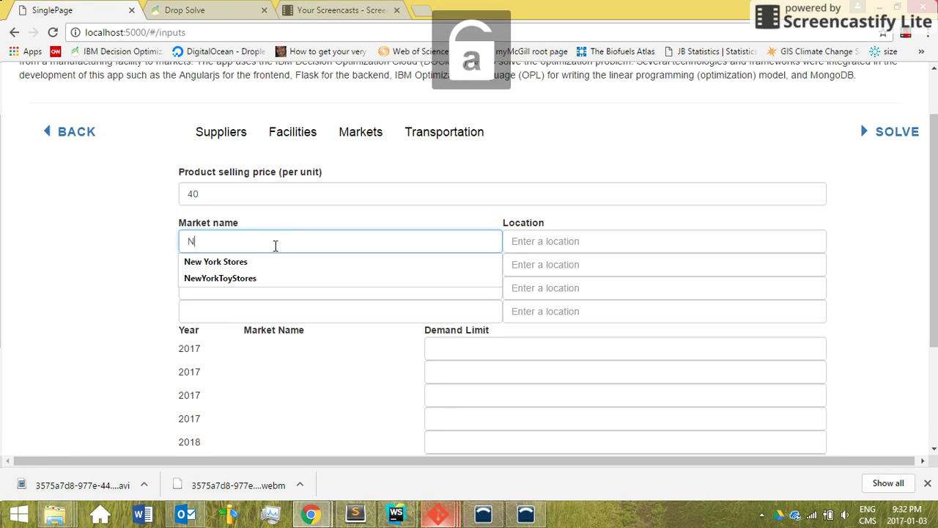
type("ew")
key("Down")
key("Tab")
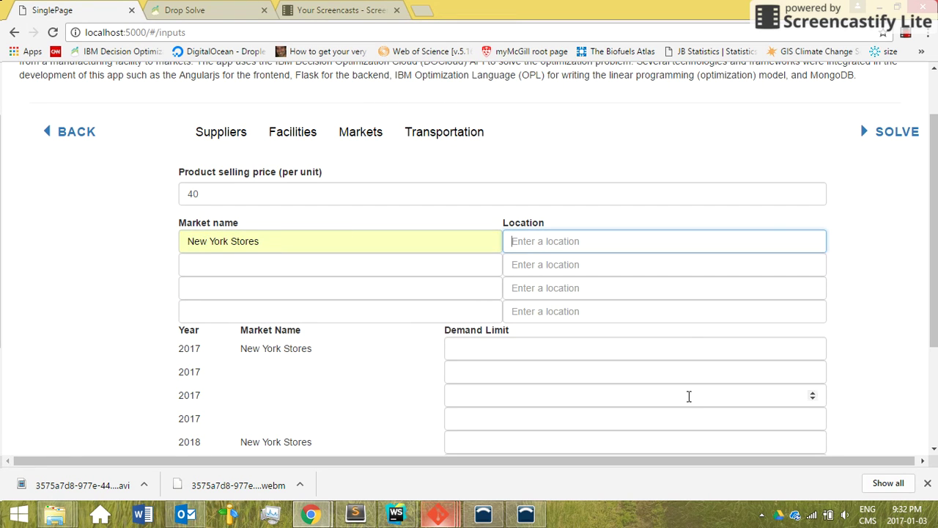
Set the location of New York Stores to the suggested place "New York, NY, United States".
key("Caps_Lock")
type("N")
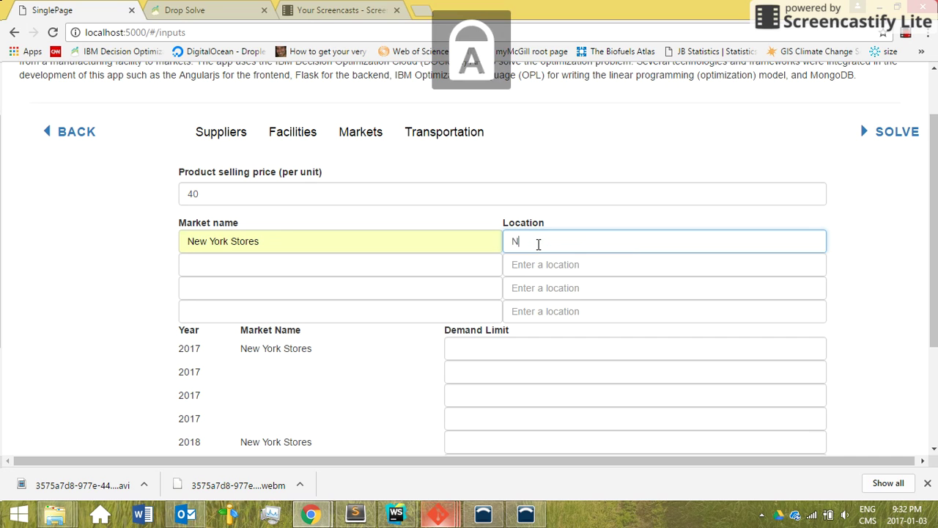
key("Caps_Lock")
type("ew")
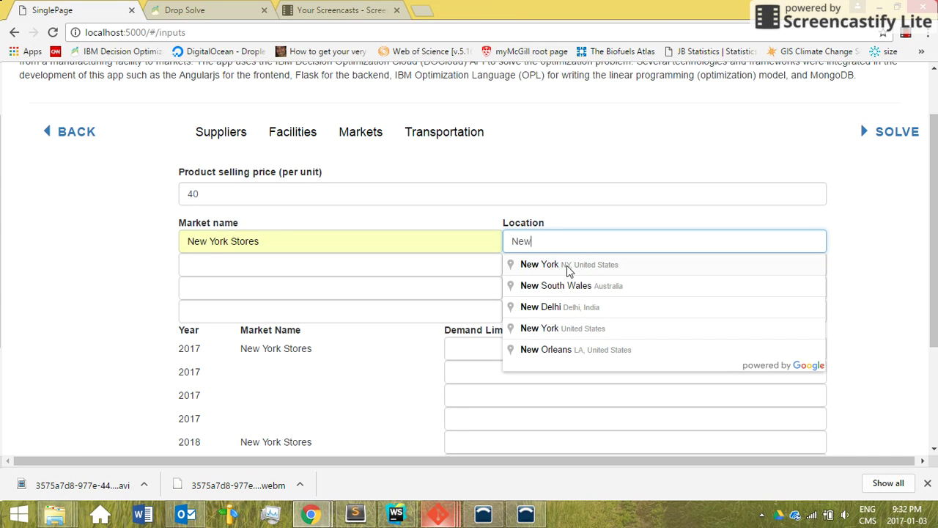
left_click(567, 267)
Name the second market "Los Angeles Stores".
left_click(319, 270)
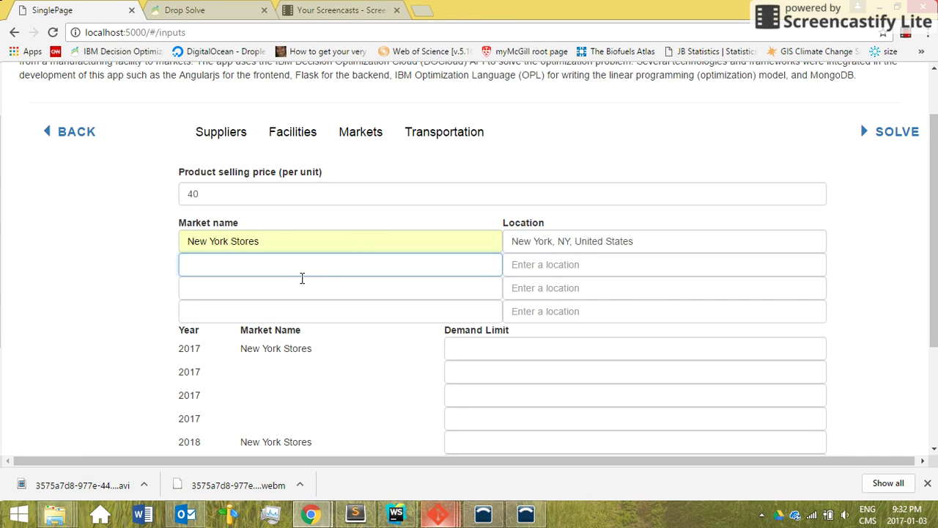
key("Caps_Lock")
type("L")
key("Caps_Lock")
type("os")
key("Caps_Lock")
type("A")
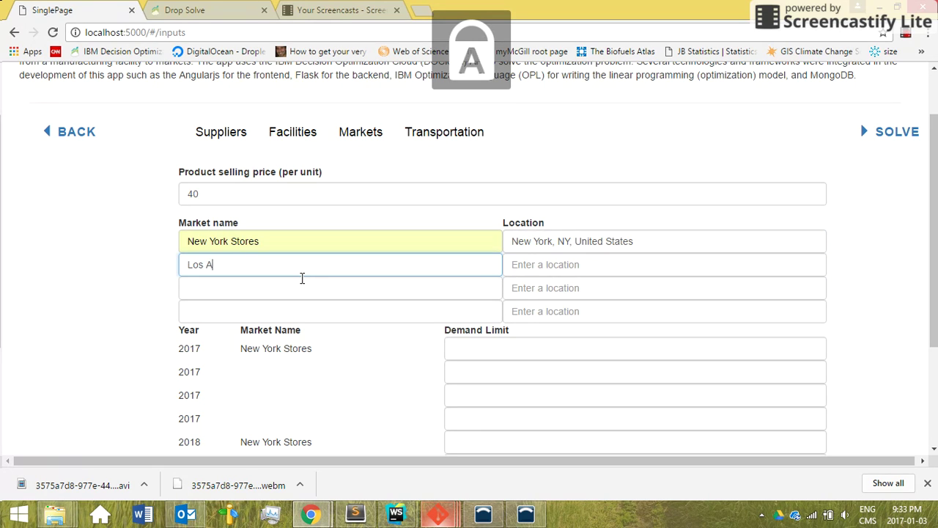
key("Caps_Lock")
type("ngel")
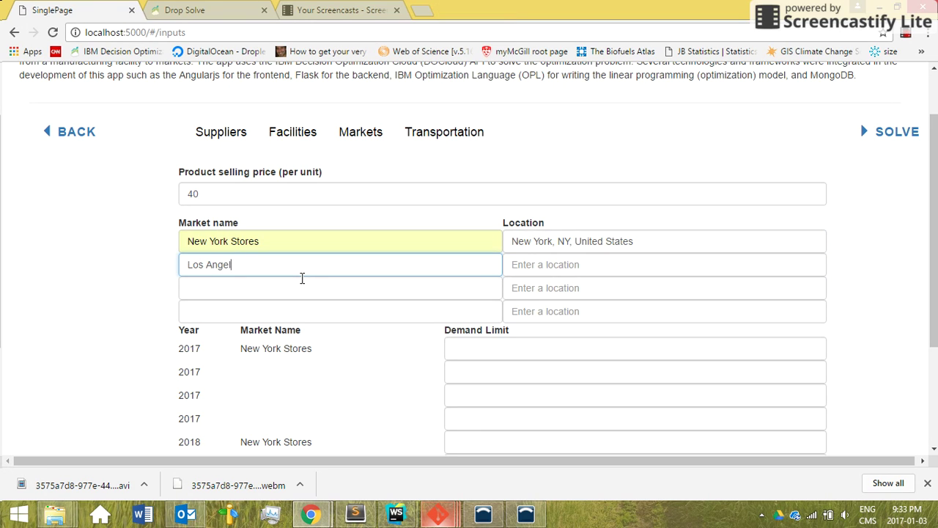
type("es")
key("Caps_Lock")
type("S")
key("Caps_Lock")
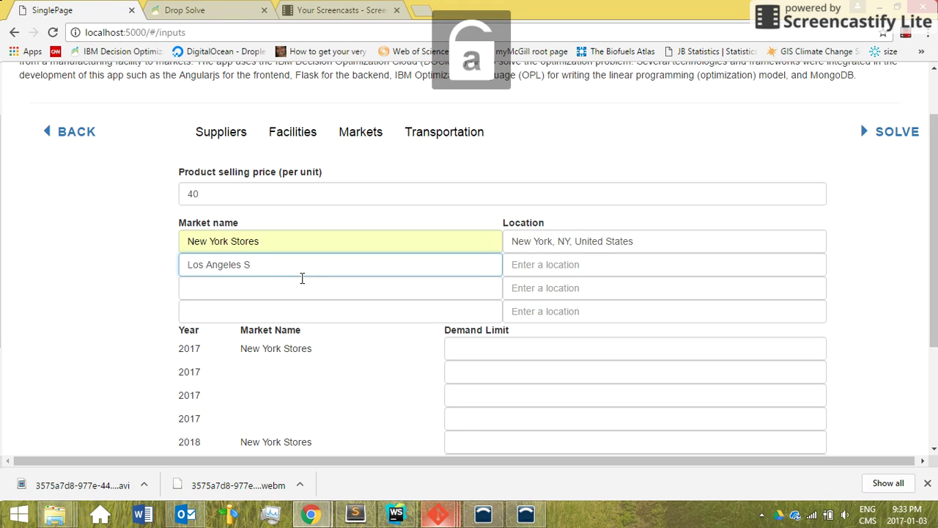
type("tores")
Set the location of Los Angeles Stores to the suggested place "Los Angeles, CA, United States".
left_click(536, 271)
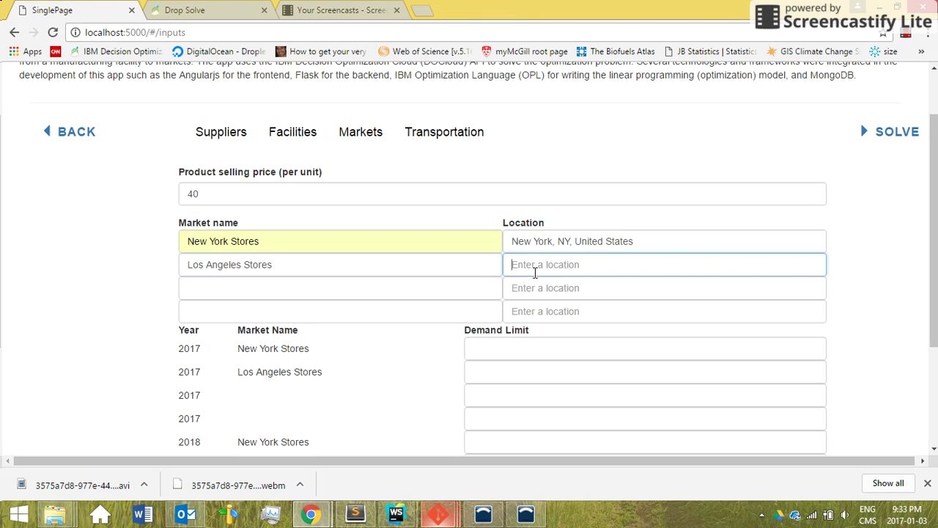
key("Caps_Lock")
type("Lo")
key("Caps_Lock")
type("os")
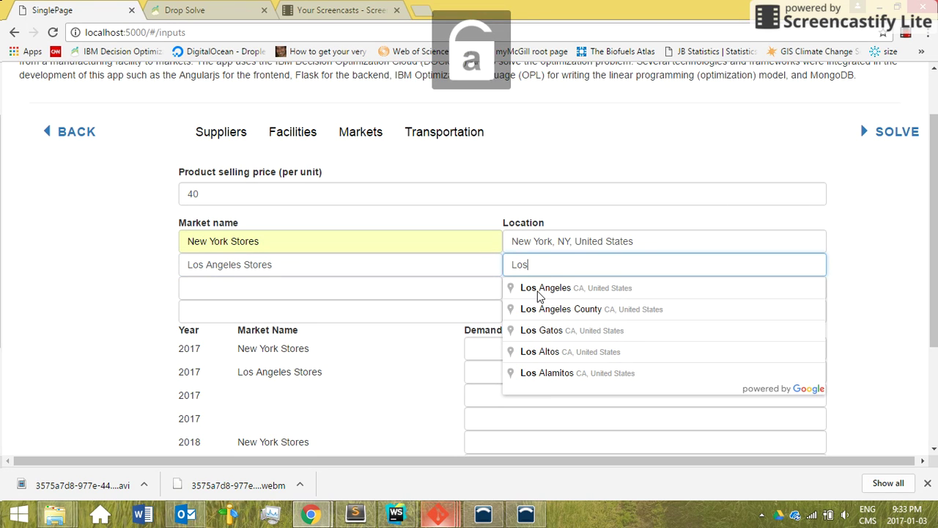
left_click(576, 297)
Name the third market "Toronto Stores".
left_click(374, 286)
key("Caps_Lock")
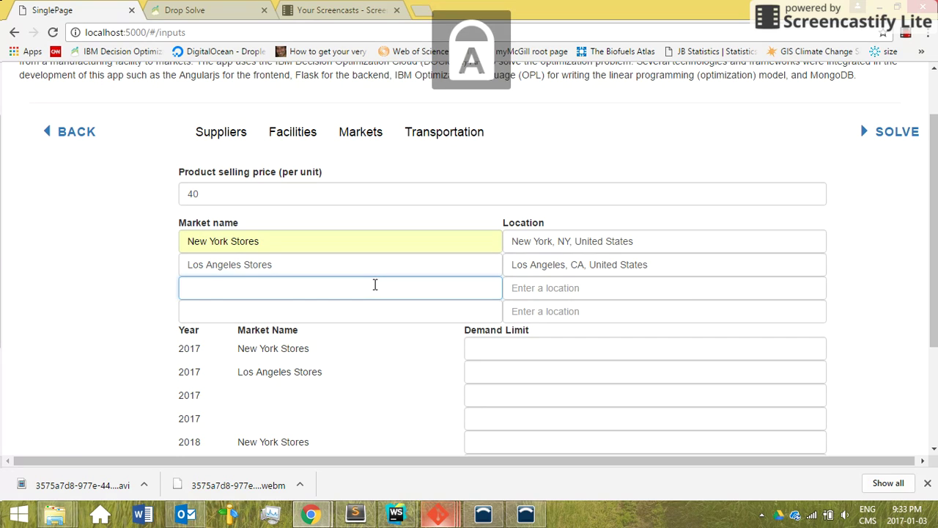
type("T")
key("Caps_Lock")
type("oron")
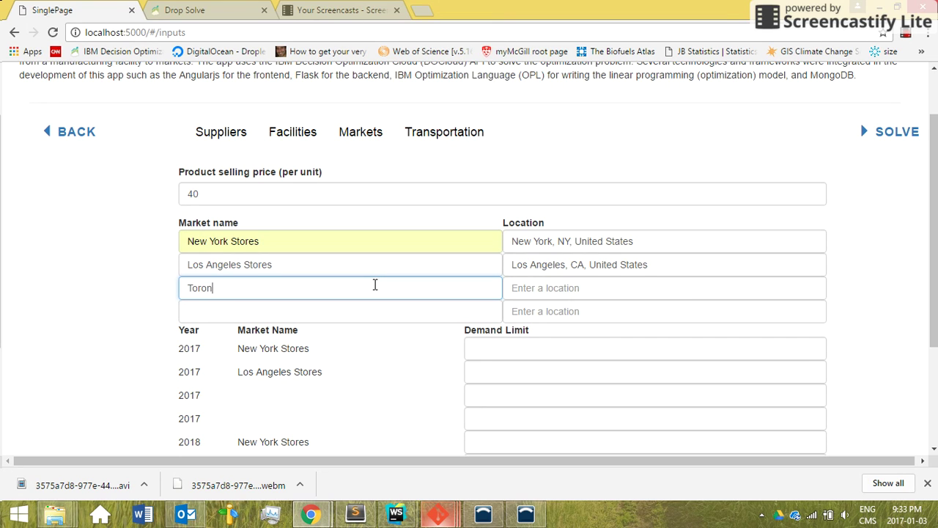
type("to")
key("Caps_Lock")
type("S")
key("Caps_Lock")
type("tore")
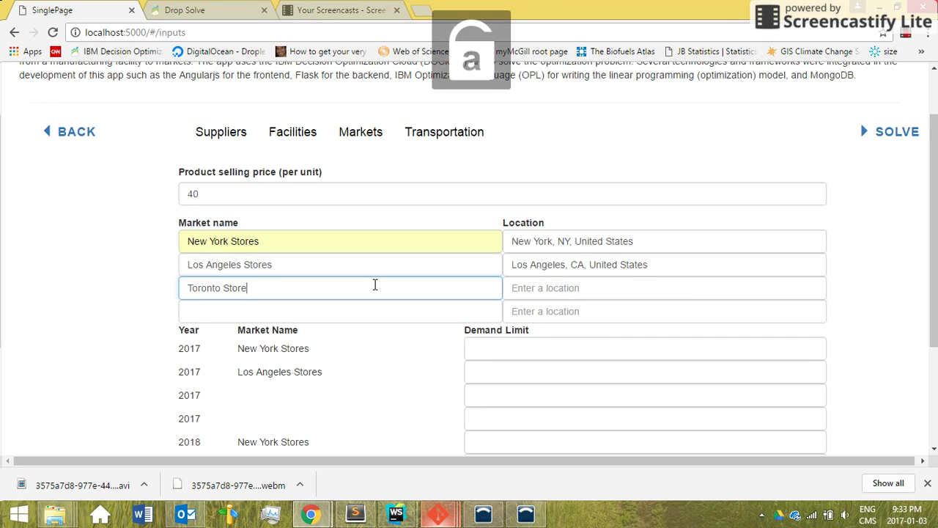
type("s")
Set the location of Toronto Stores to the suggested place "Toronto, ON, Canada".
left_click(517, 288)
key("Caps_Lock")
type("T")
key("Caps_Lock")
type("o")
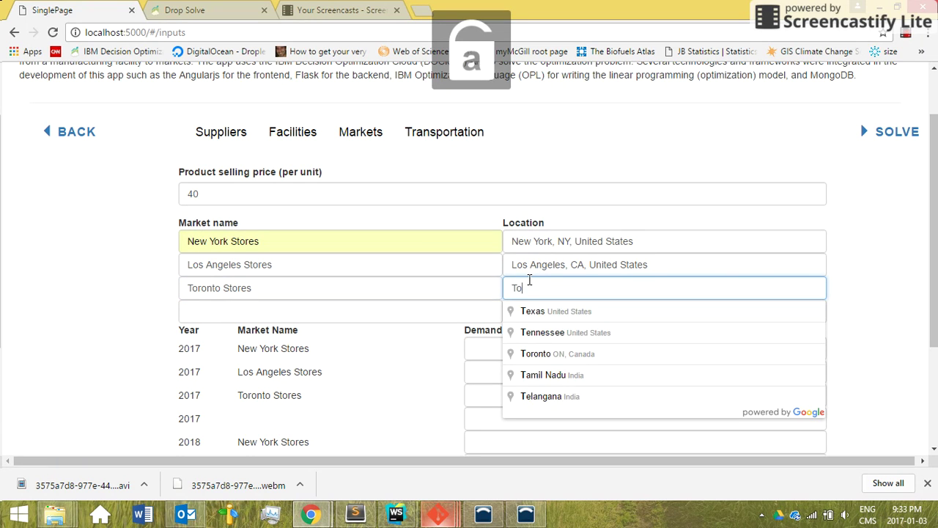
type("r")
left_click(578, 314)
Name the fourth market "Montreal Stores".
left_click(401, 315)
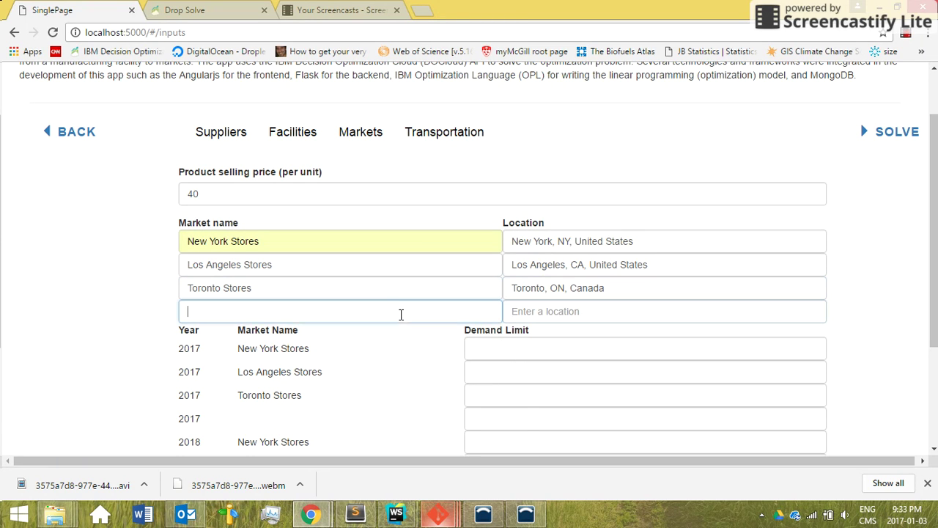
key("Caps_Lock")
type("M")
key("Caps_Lock")
type("o")
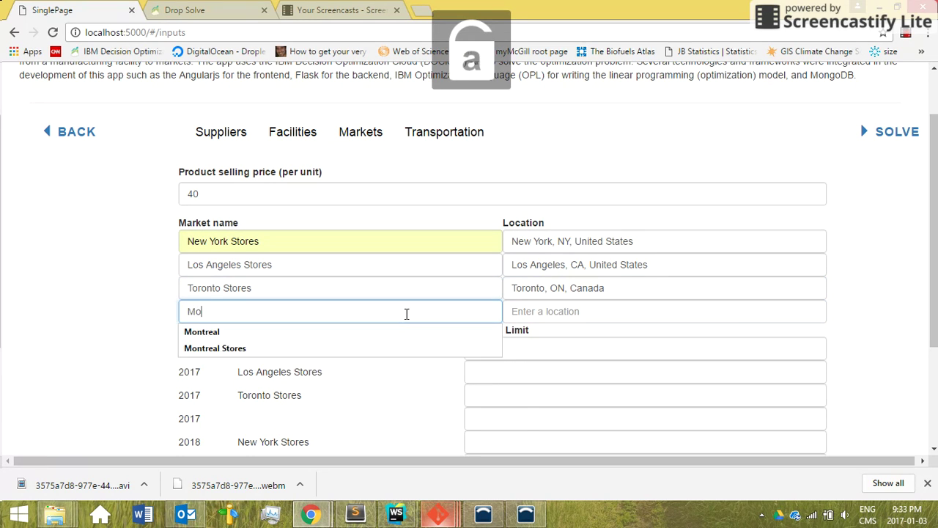
type("nt")
left_click(326, 349)
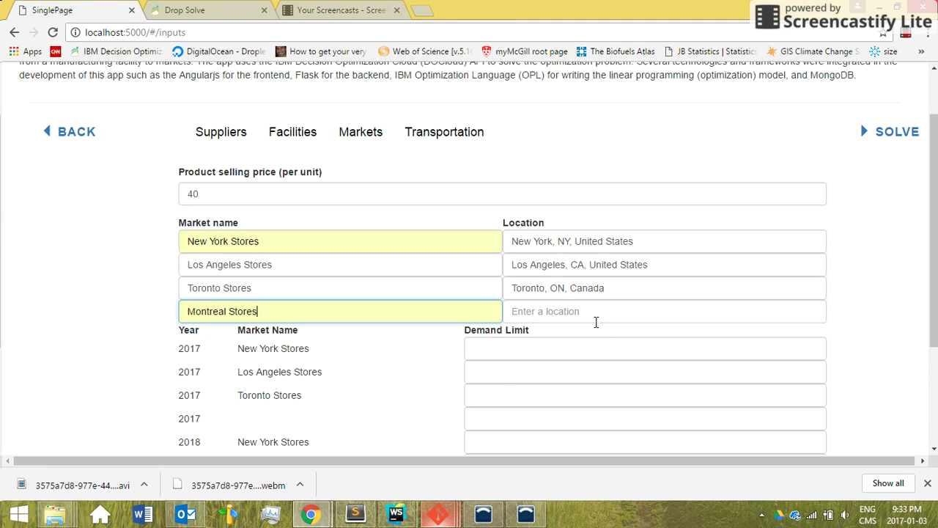
Set the location of Montreal Stores to the suggested place "Montreal, QC, Canada".
left_click(578, 313)
type("M")
key("Caps_Lock")
type("ontr")
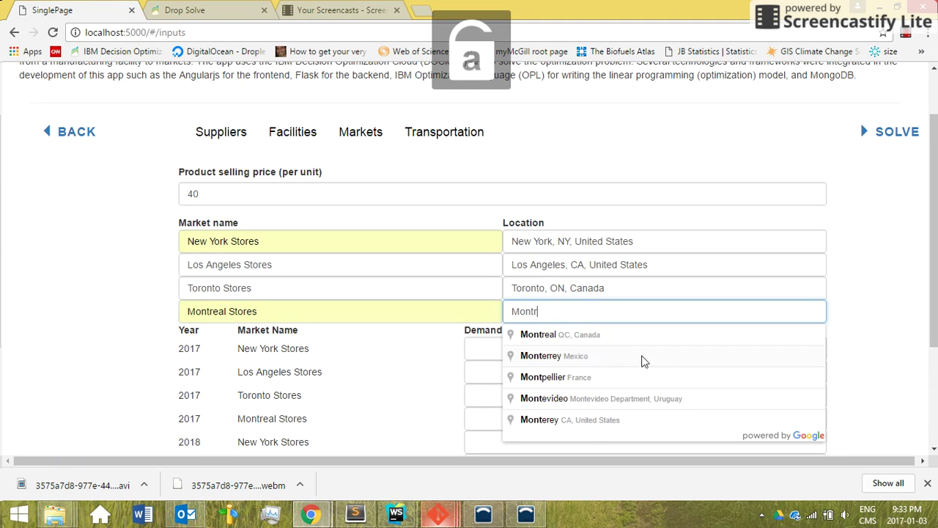
left_click(571, 337)
Set the 2017 demand limits to 100 for New York and Los Angeles Stores and 50 for Toronto and Montreal Stores.
left_click(486, 343)
scroll(440, 352, "down", 2)
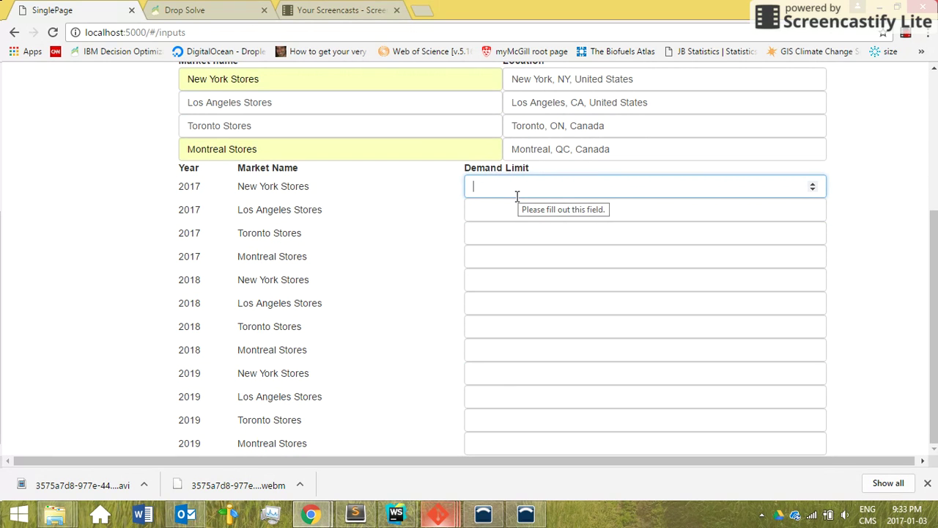
type("100")
key("Tab")
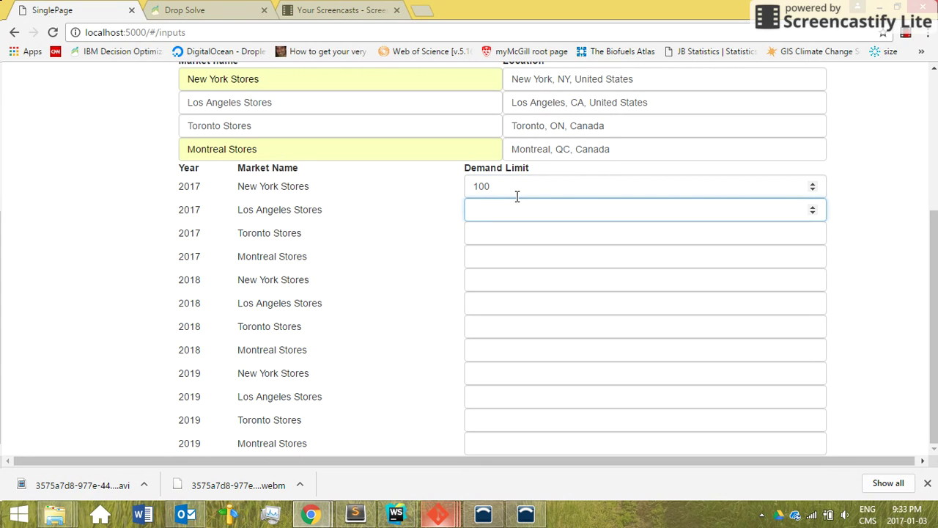
type("100")
key("Tab")
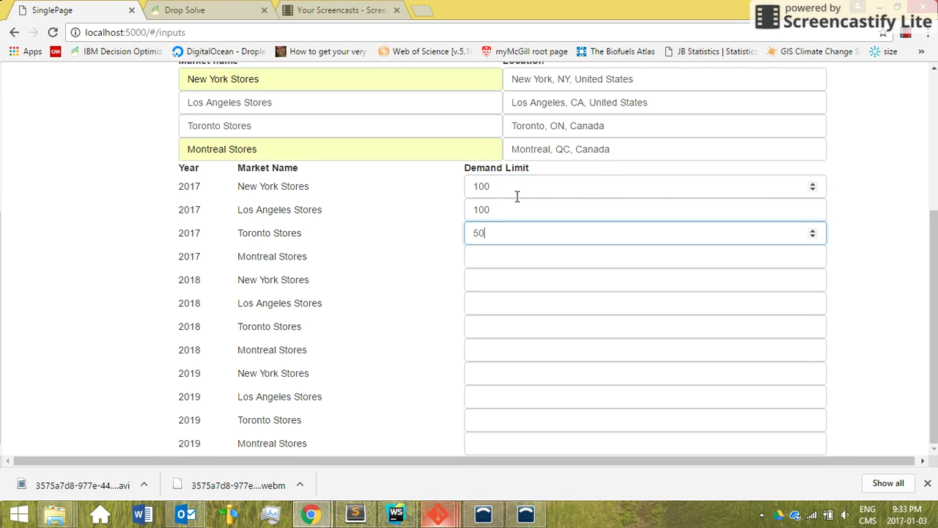
key("Tab")
type("50")
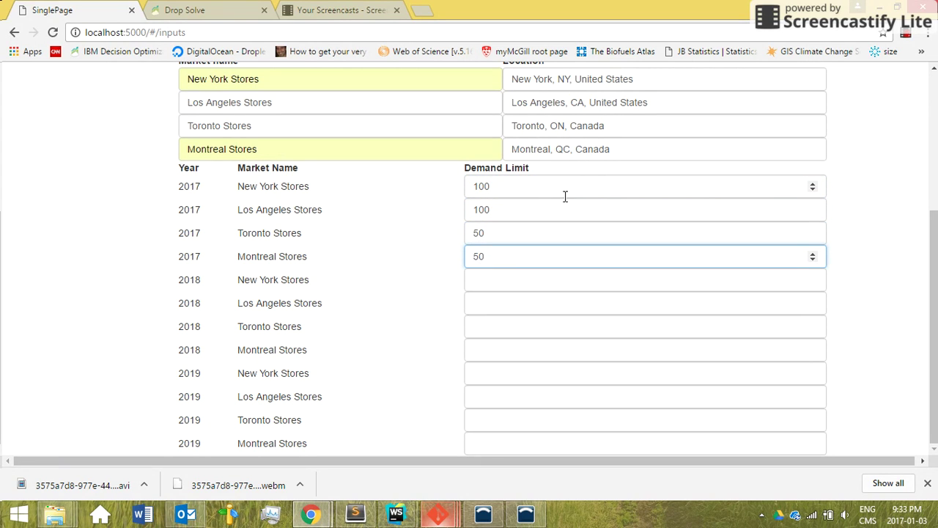
Set the 2018 demand limits to 100 for New York and Los Angeles Stores and 50 for Toronto and Montreal Stores.
left_click(517, 285)
type("100")
key("Tab")
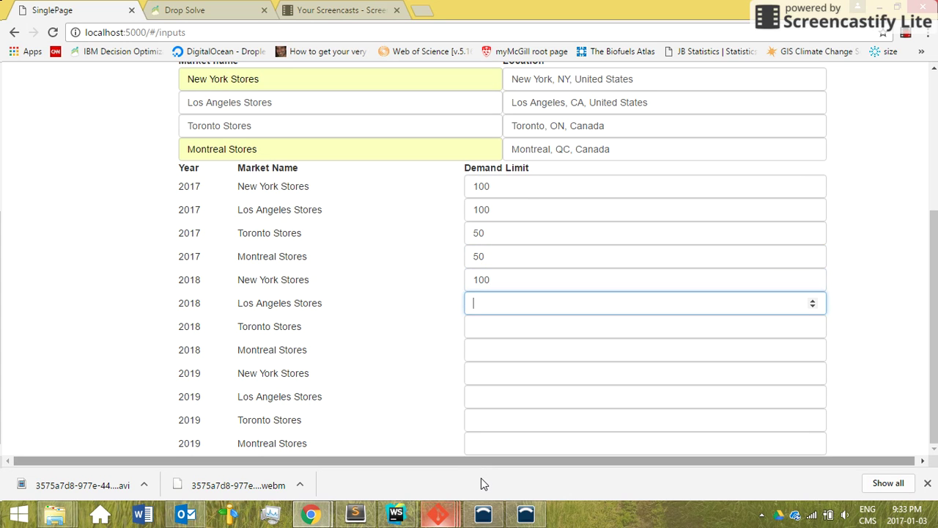
type("100")
key("Tab")
type("50")
key("Tab")
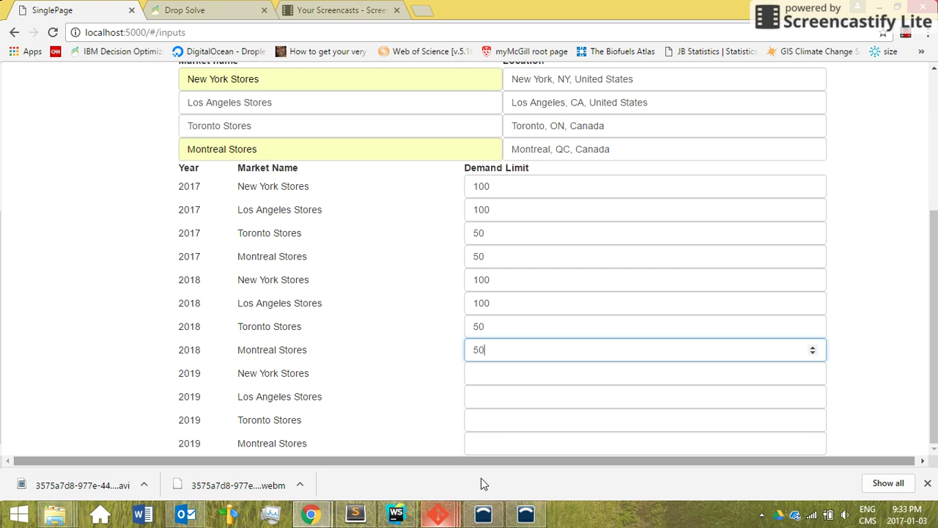
key("Tab")
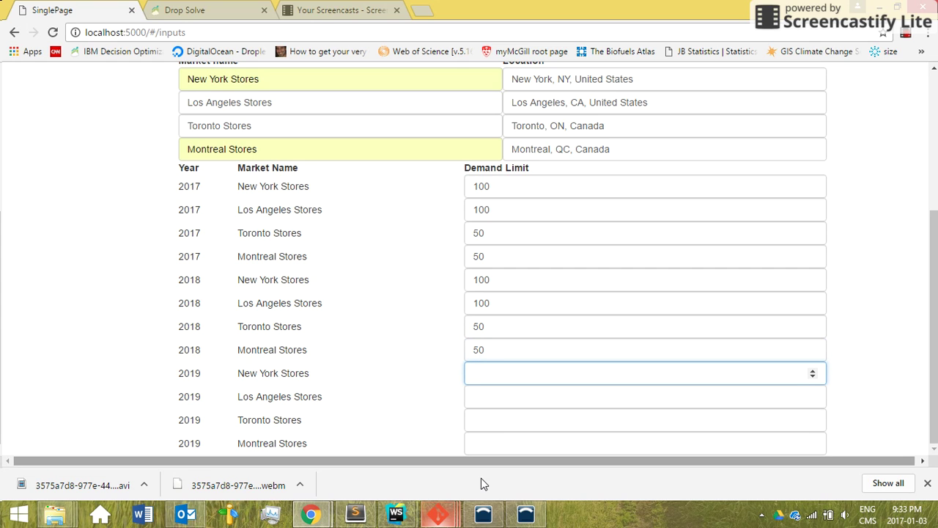
Set the 2019 demand limits to 70 for New York and Los Angeles Stores and 150 for Toronto Stores.
type("70")
key("Tab")
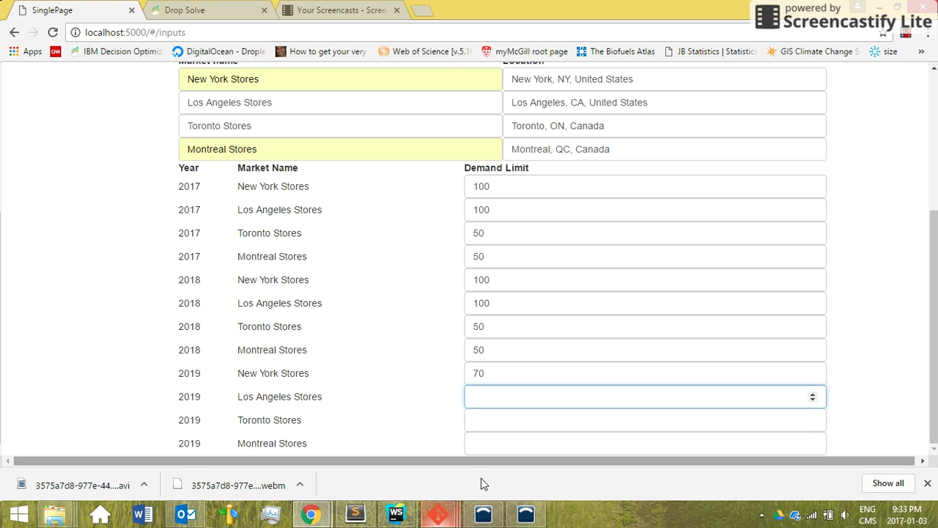
type("70")
key("Tab")
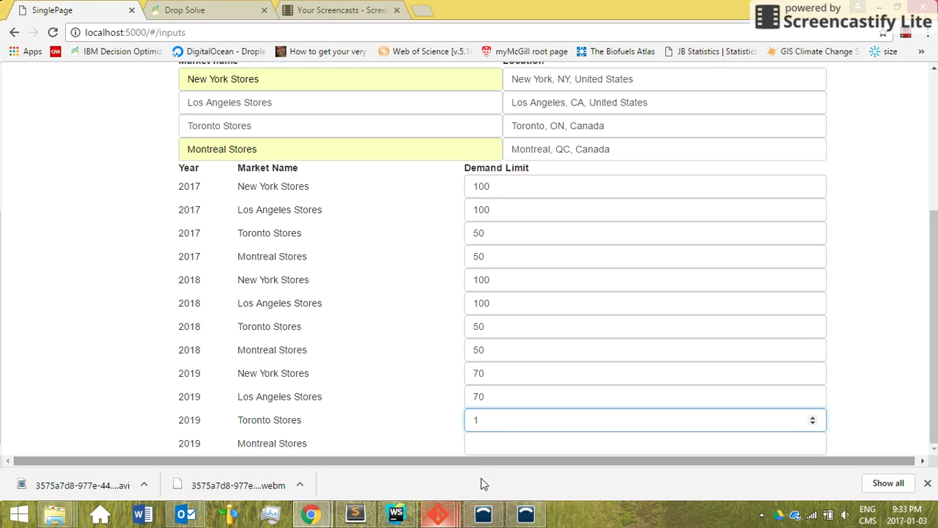
type("150")
key("Tab")
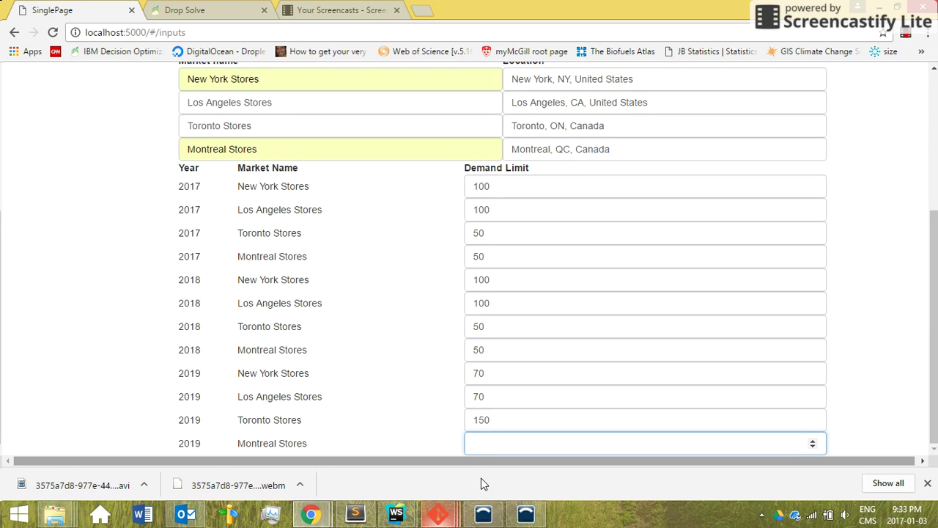
Set the per-unit transportation costs to 0.5 for material and 0.35 for product.
scroll(380, 347, "up", 2)
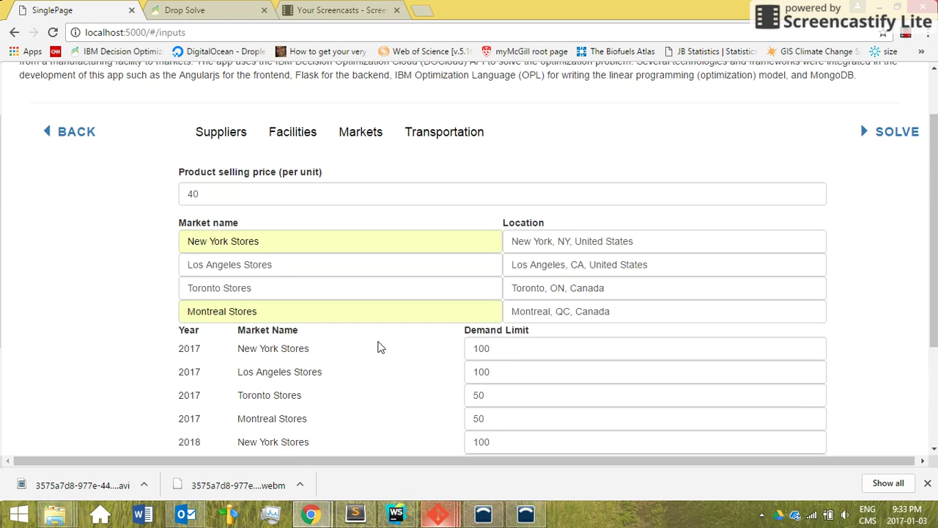
left_click(437, 147)
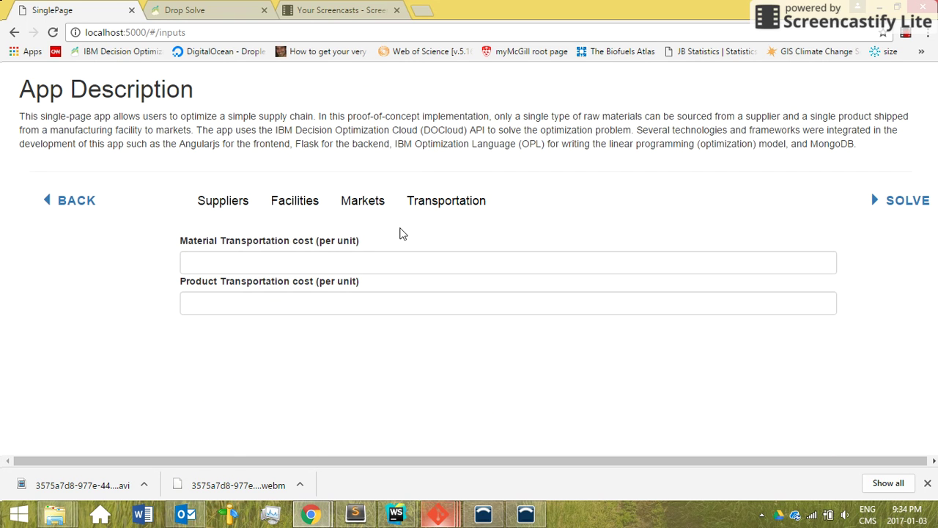
left_click(301, 263)
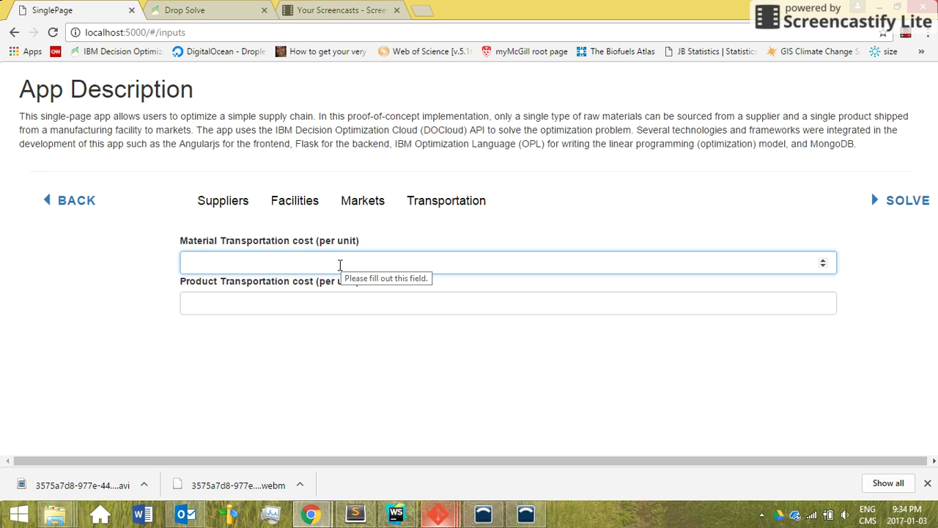
type("0.5")
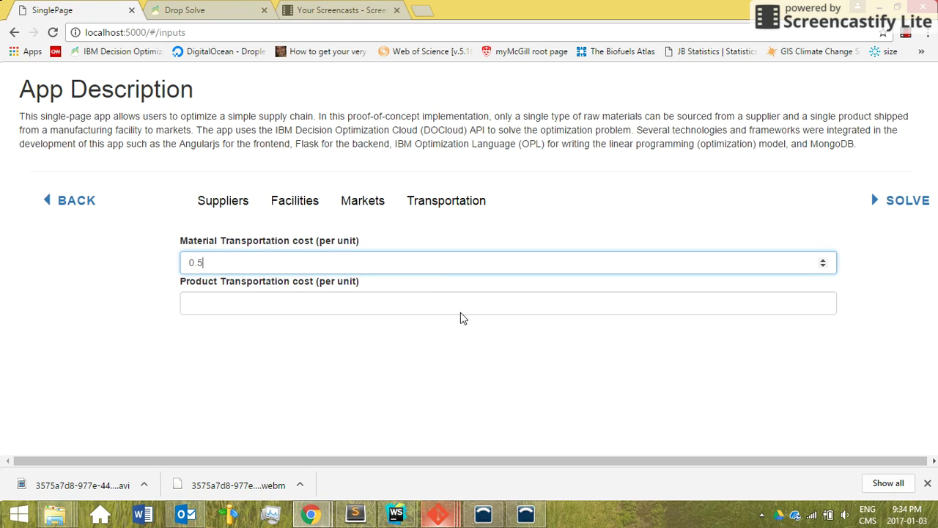
left_click(317, 308)
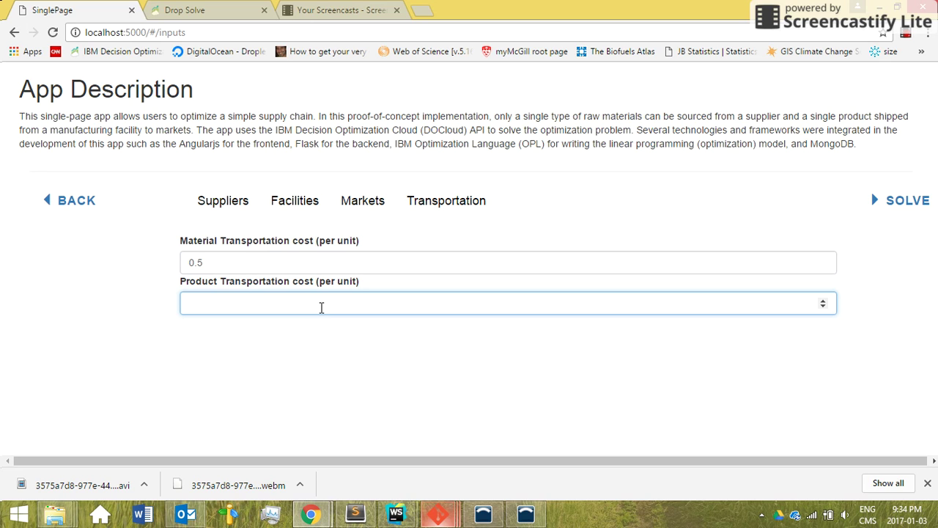
type("035")
key("Left")
key("Left")
type(".")
Solve the case study and check the optimization job in DropSolve before returning to the results.
left_click(908, 209)
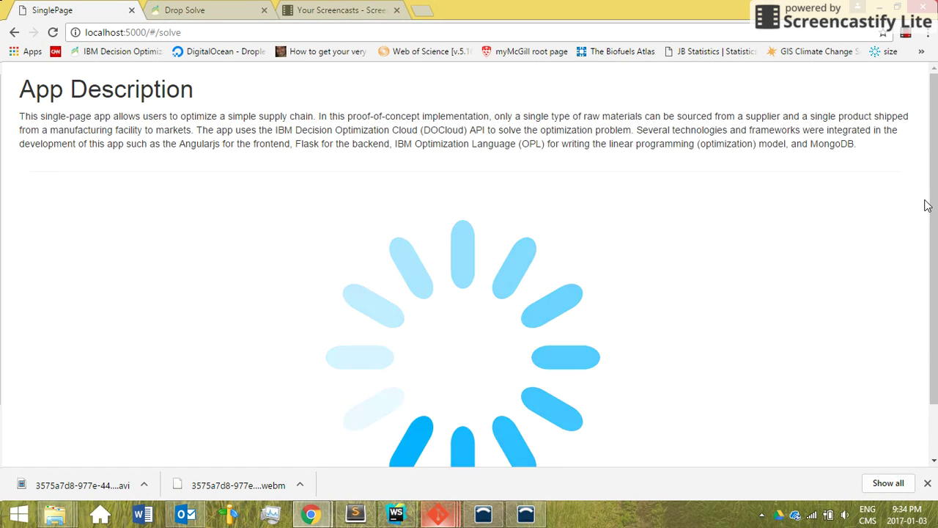
scroll(925, 205, "down", 1)
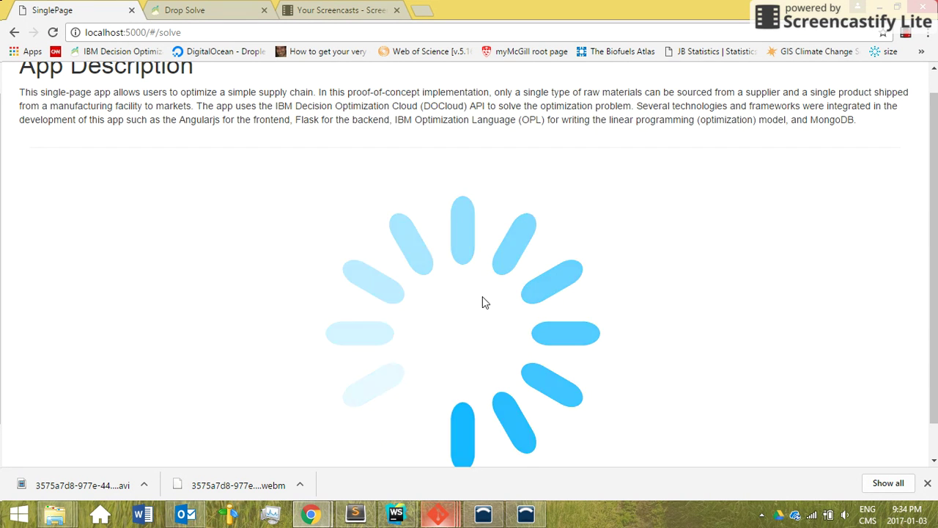
left_click(185, 9)
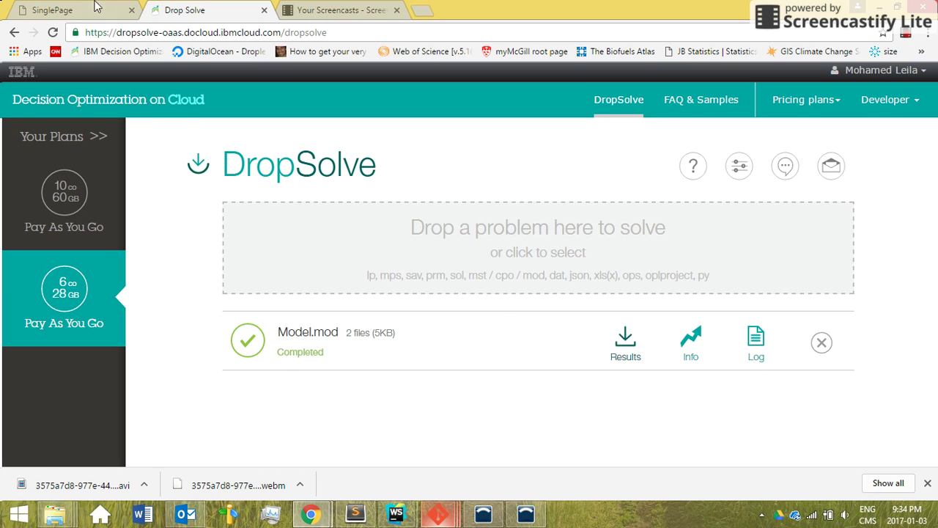
key("ctrl+shift+Tab")
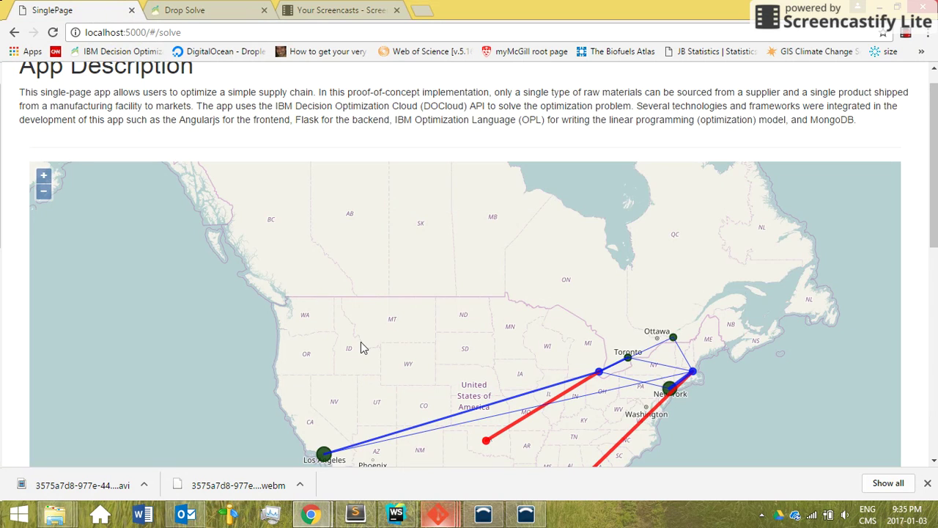
Show the 2019 supply chain flows on the results map.
scroll(936, 279, "down", 3)
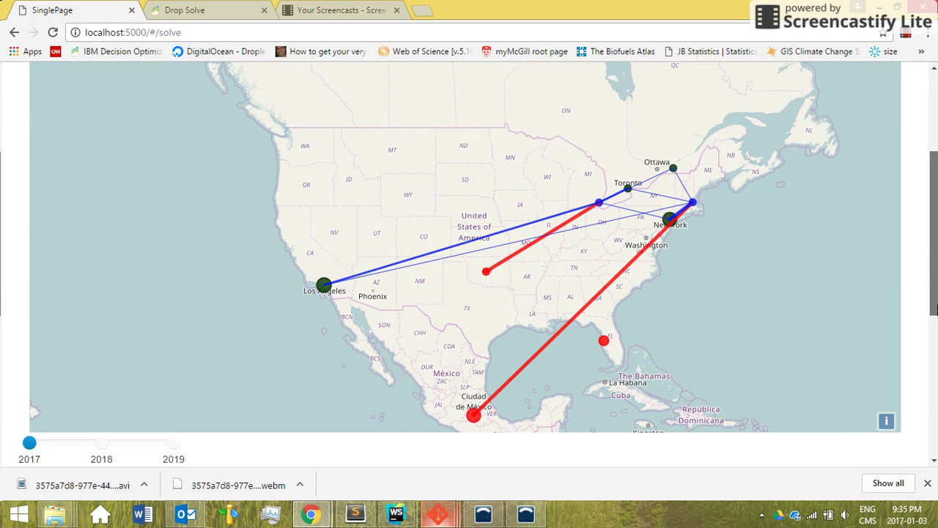
mouse_move(310, 513)
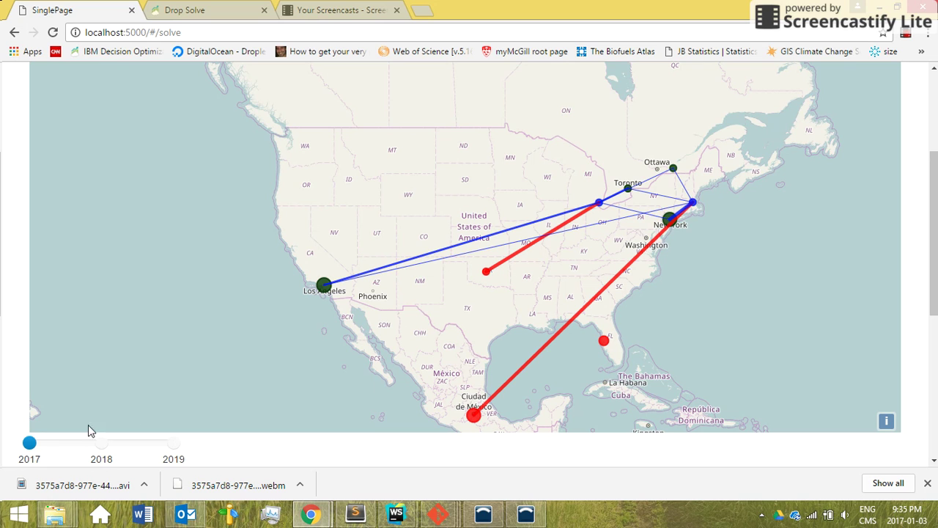
left_click_drag(38, 452, 143, 451)
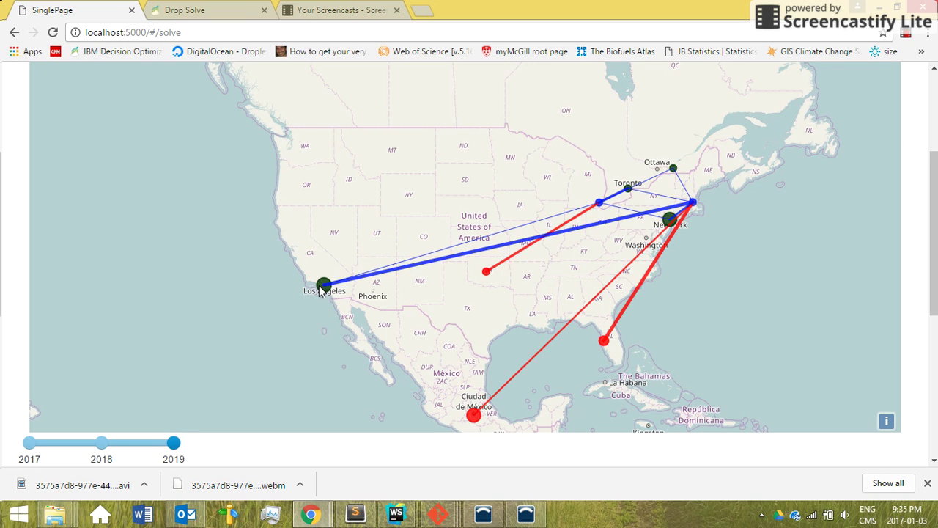
Inspect the capacity of Los Angeles Stores and the 2019 flow from Boston Factory to Los Angeles Stores.
mouse_move(320, 291)
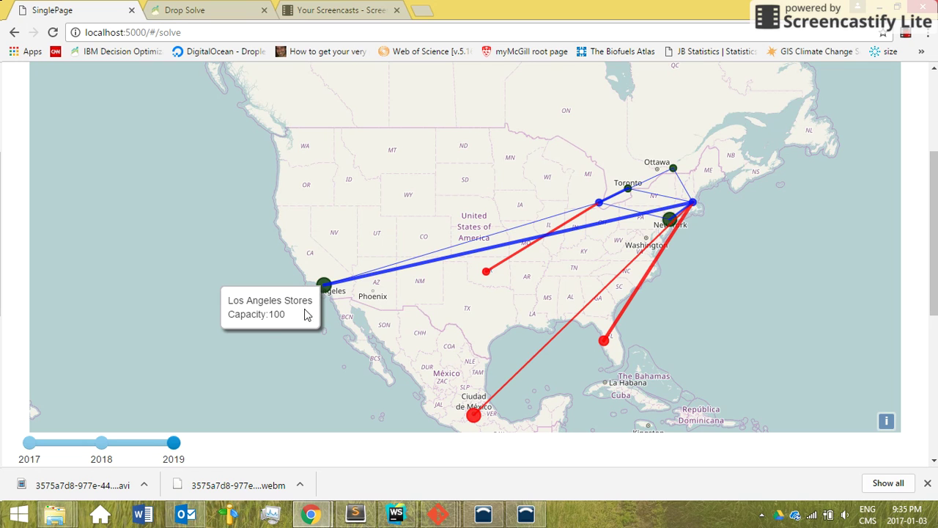
left_click(429, 267)
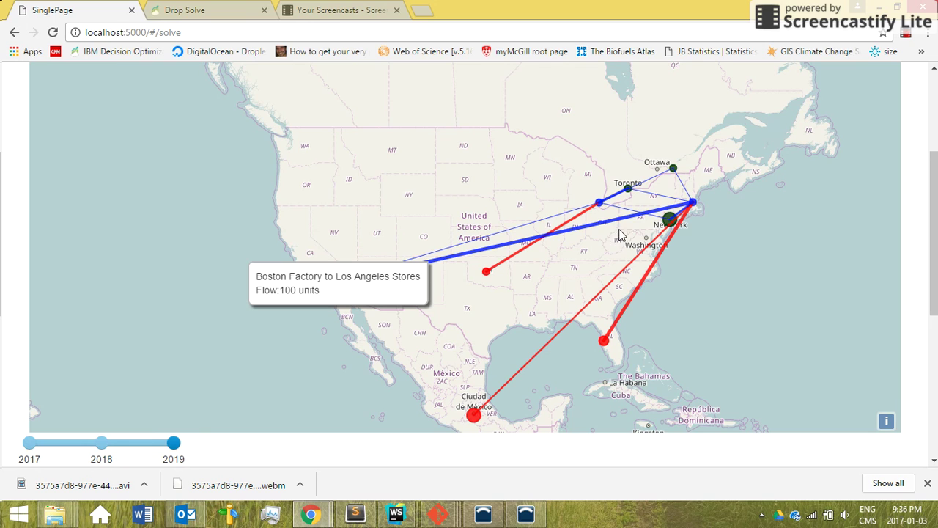
left_click(438, 299)
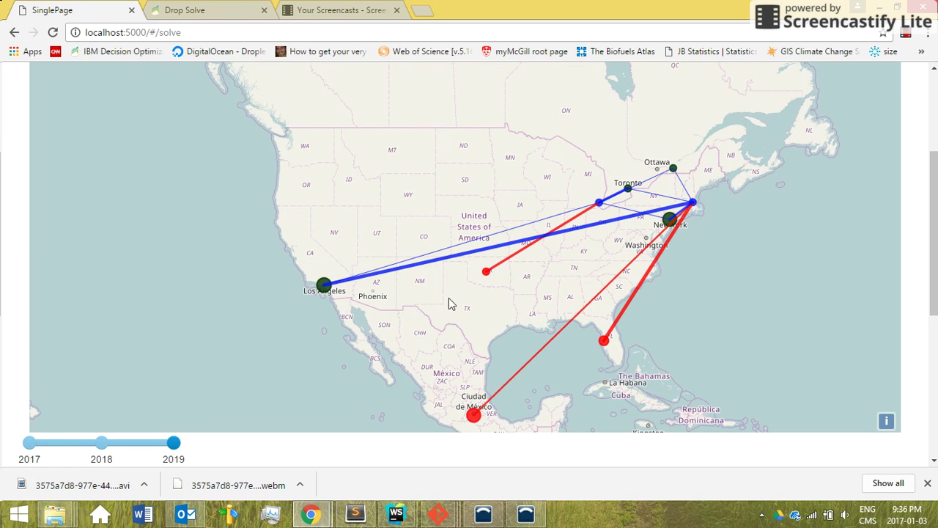
Inspect the 2019 flows from Detroit Factory to Toronto Stores and to Montreal Stores.
left_click(617, 197)
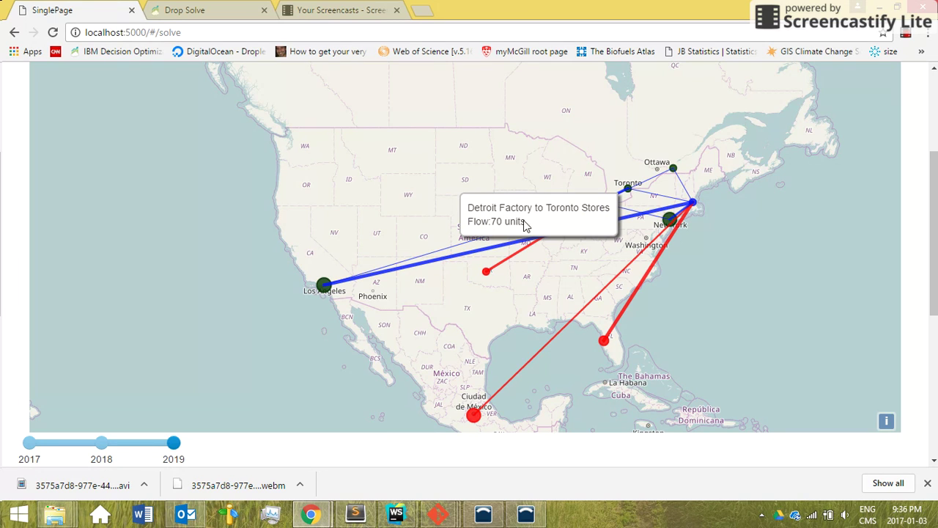
left_click(654, 182)
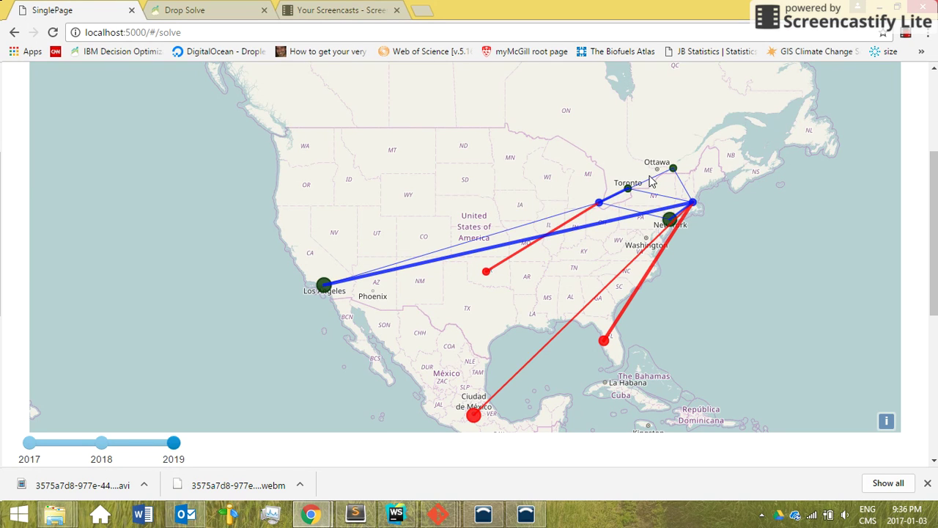
left_click(650, 183)
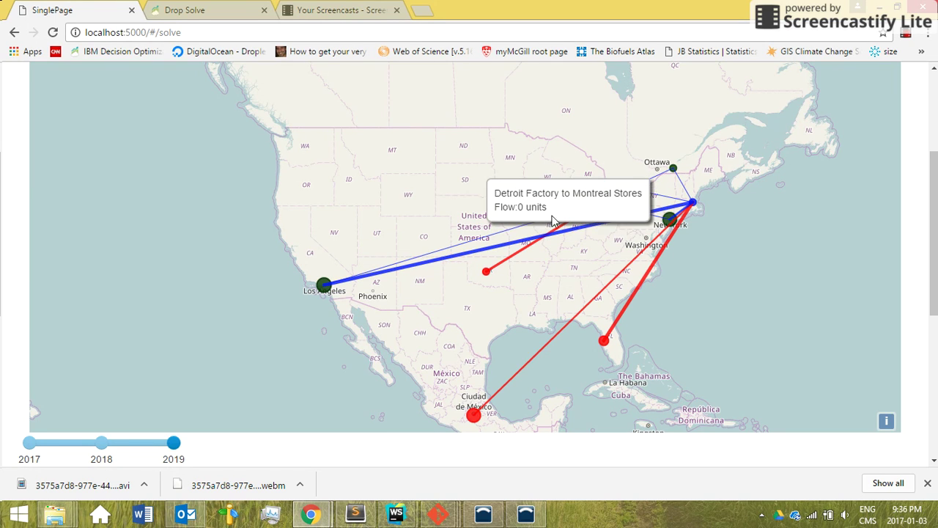
left_click(684, 197)
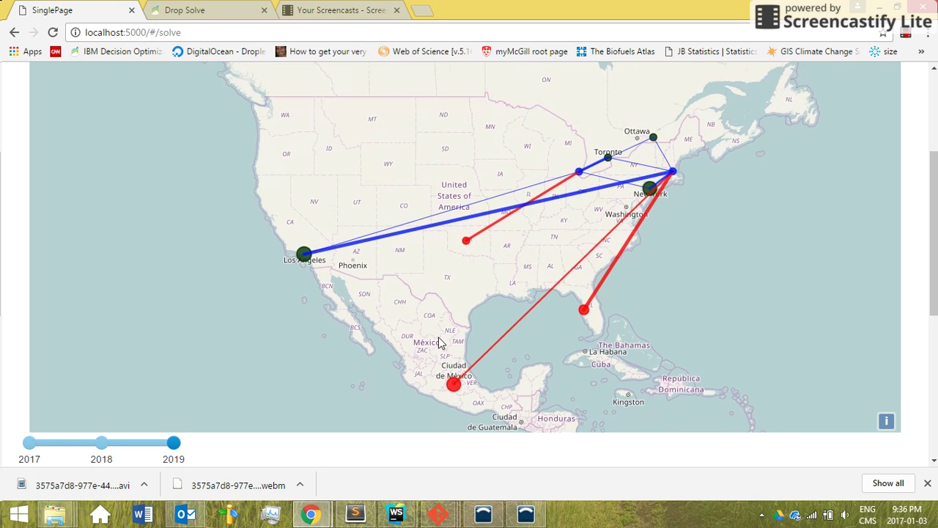
Inspect the capacity of Mexico Supplier and its 2019 flow to Boston Factory.
left_click_drag(460, 377, 439, 344)
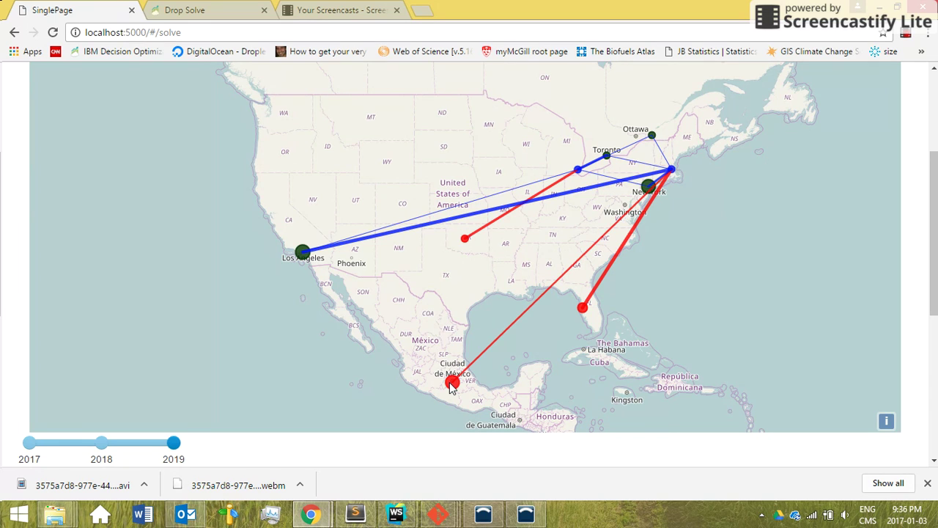
mouse_move(451, 387)
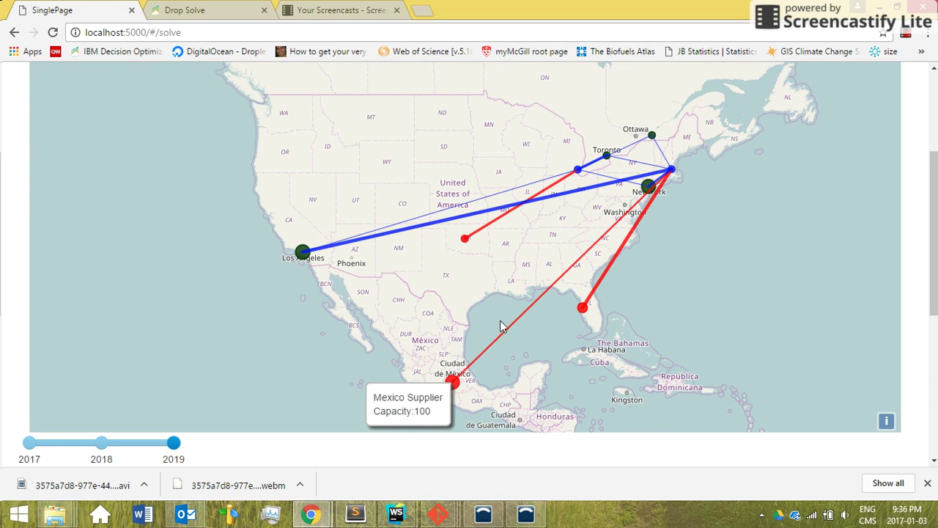
left_click_drag(521, 314, 518, 324)
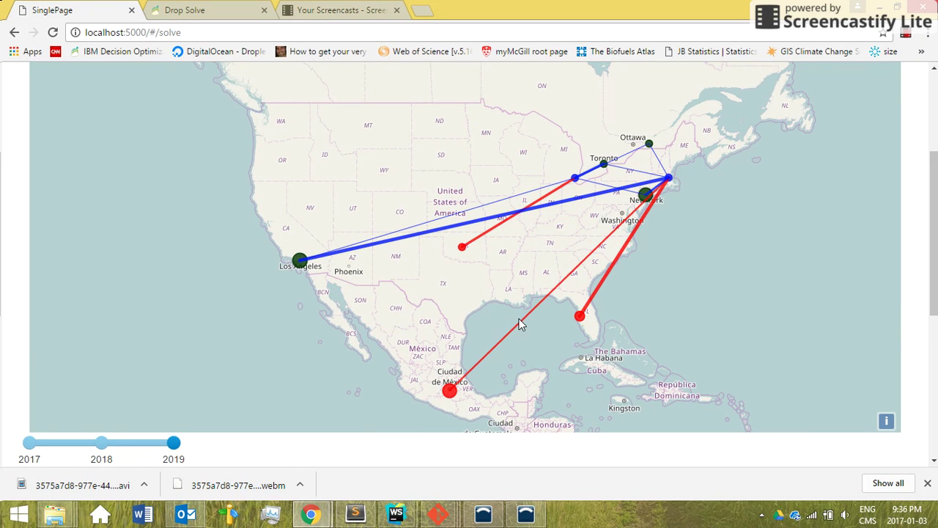
left_click_drag(552, 275, 565, 288)
mouse_move(574, 299)
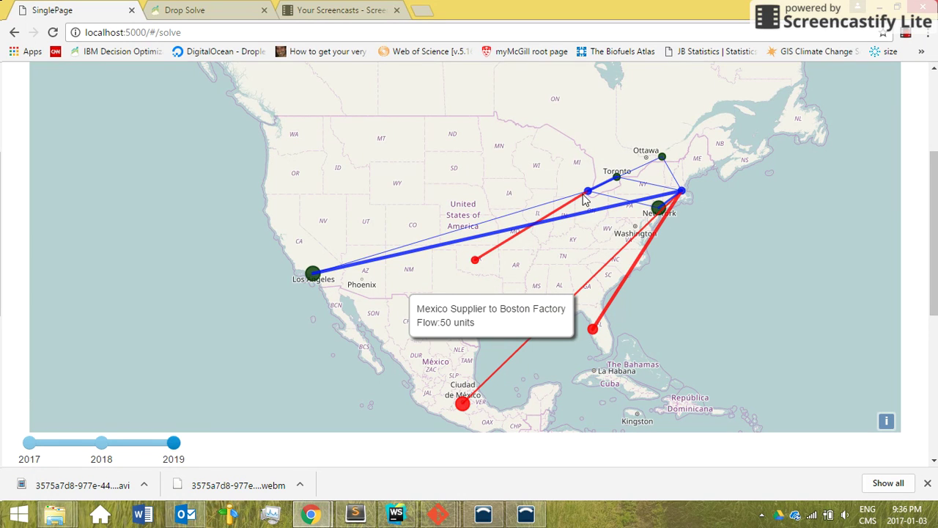
Inspect the capacities of Oklahoma Supplier and Boston Factory on the map.
left_click_drag(596, 239, 594, 249)
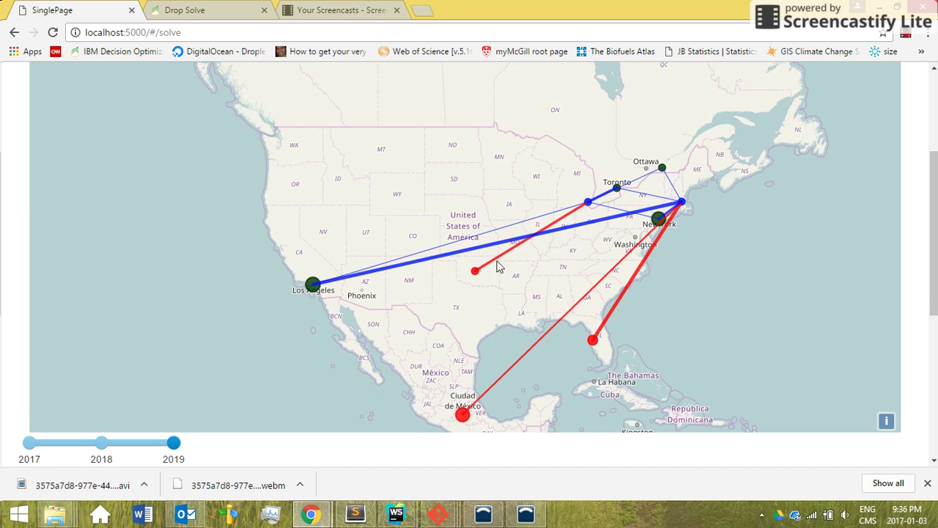
mouse_move(474, 269)
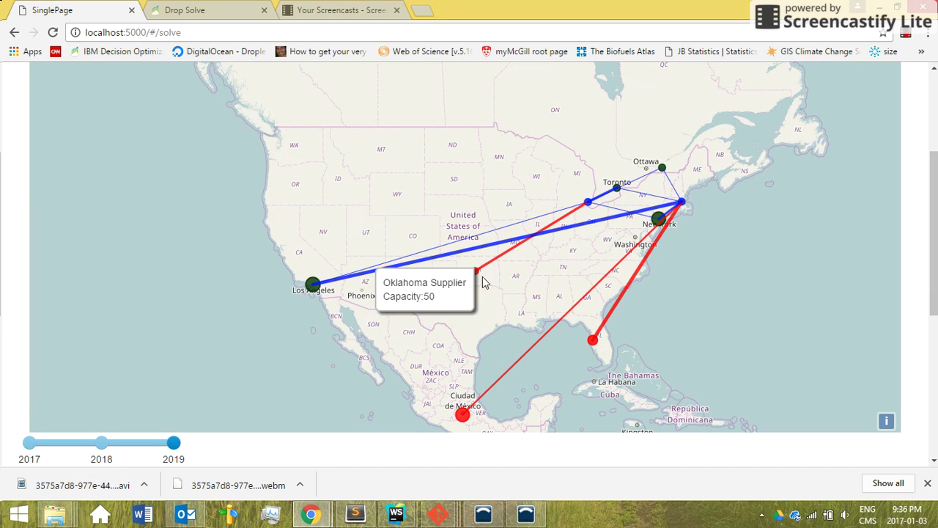
left_click(681, 206)
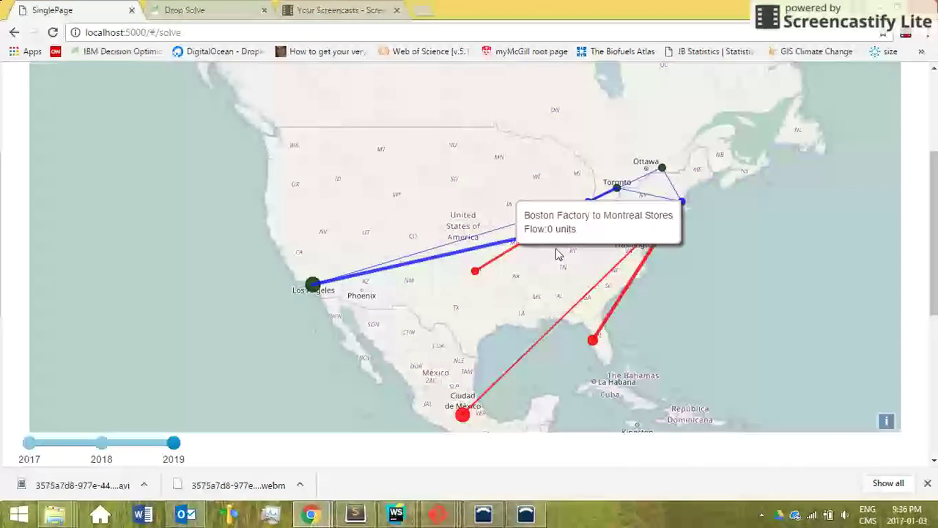
left_click(584, 257)
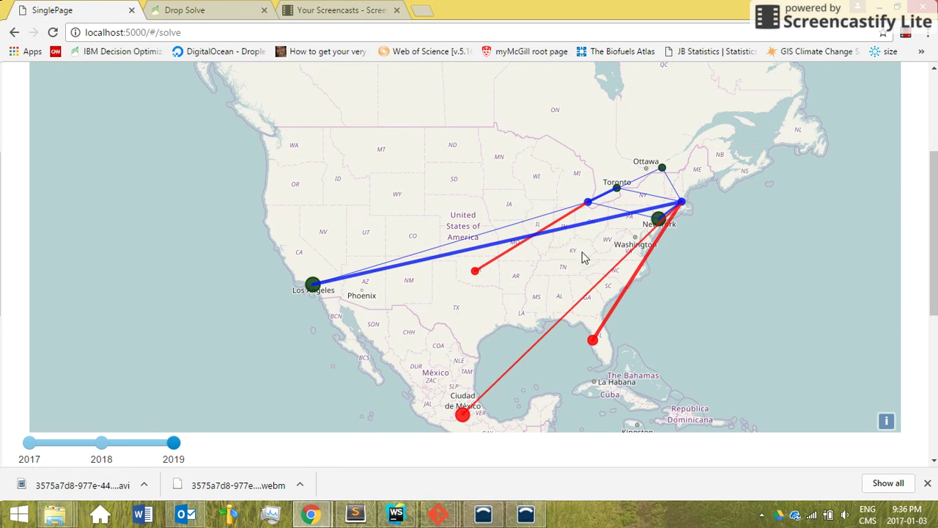
left_click_drag(683, 204, 685, 190)
left_click(682, 191)
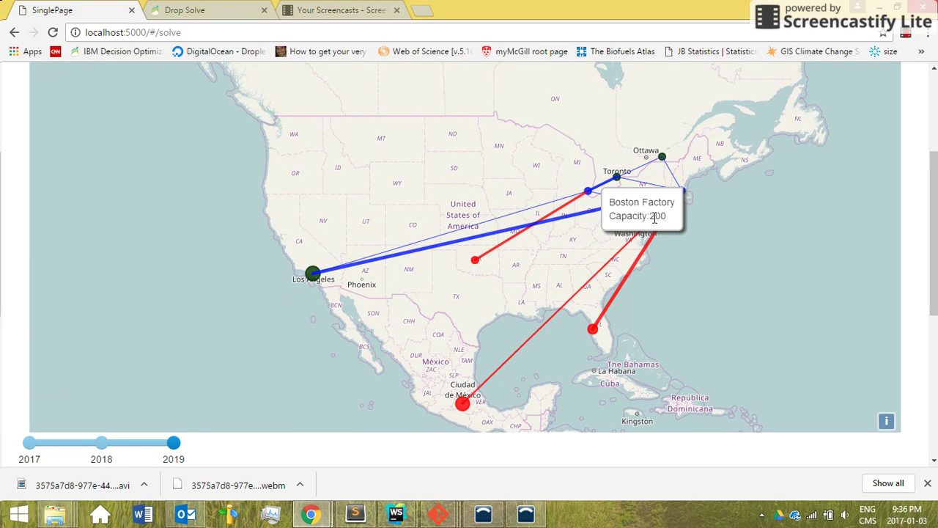
left_click(711, 250)
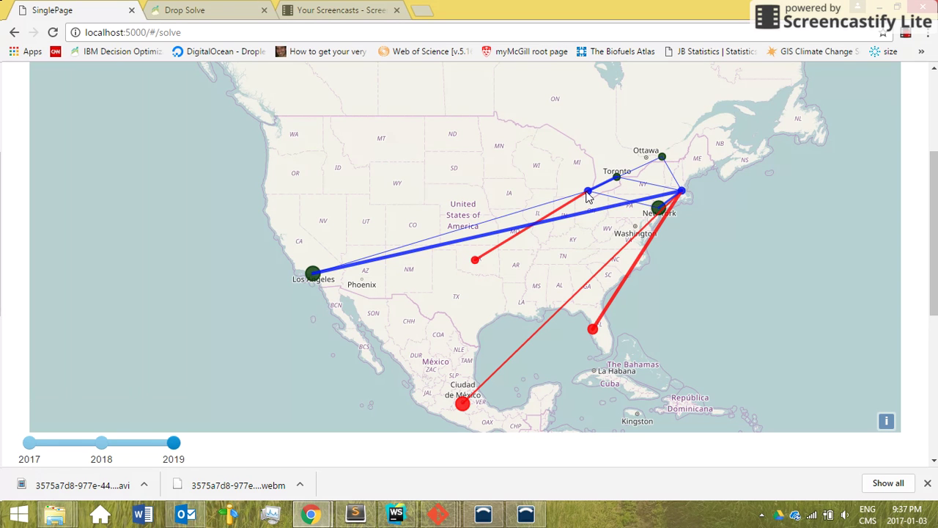
Inspect the capacity of Detroit Factory on the map at a closer zoom.
mouse_move(591, 197)
scroll(589, 194, "up", 2)
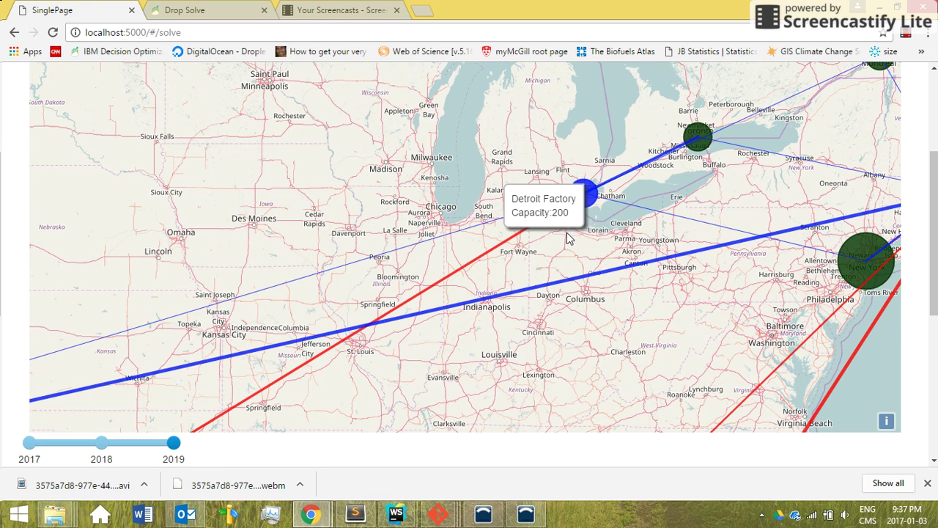
scroll(545, 246, "down", 3)
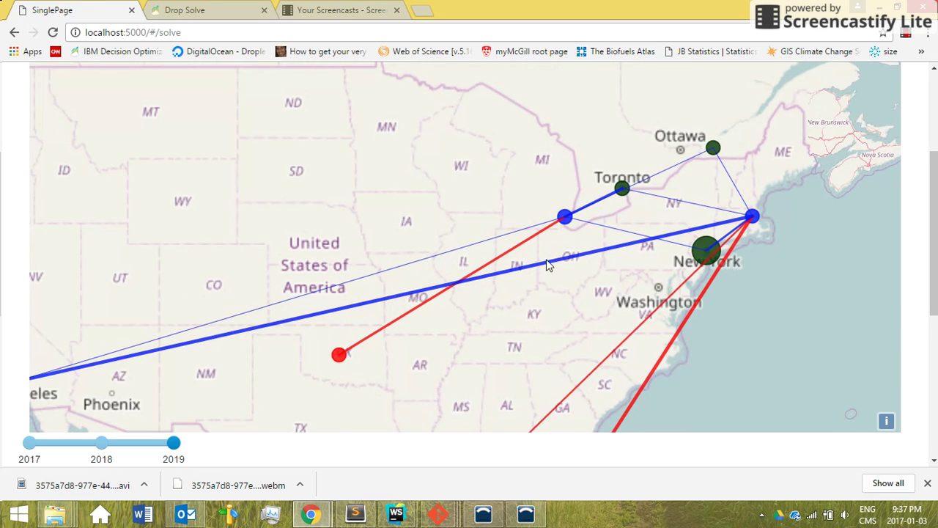
left_click_drag(520, 314, 498, 266)
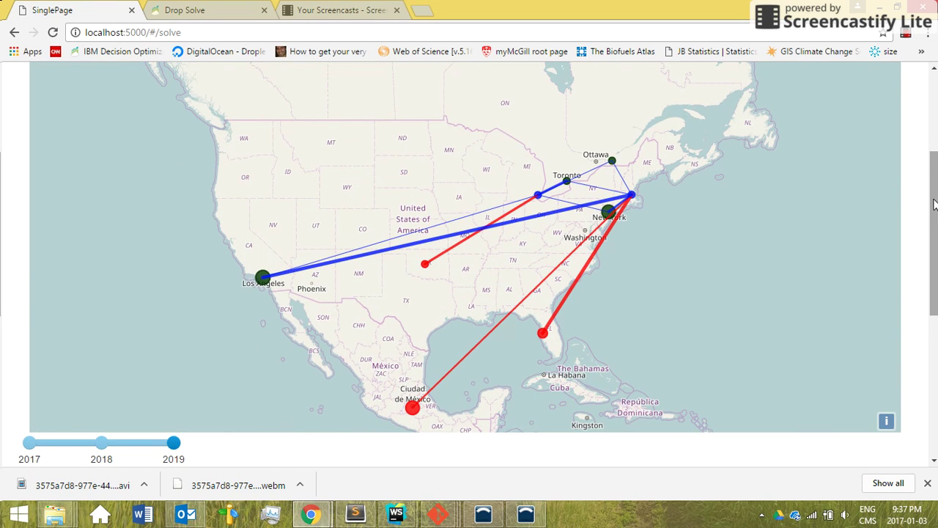
Return to the app's start page and open the list of saved case studies.
left_click_drag(935, 209, 934, 129)
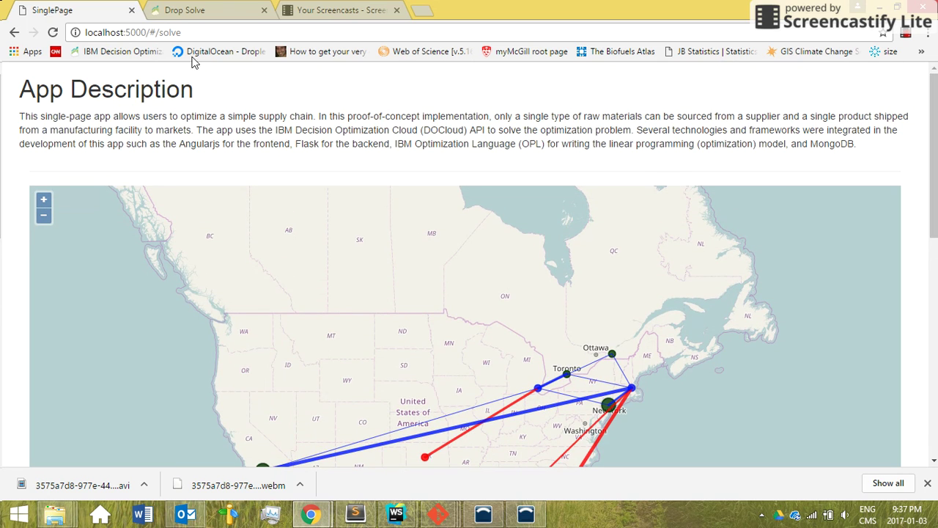
double_click(178, 33)
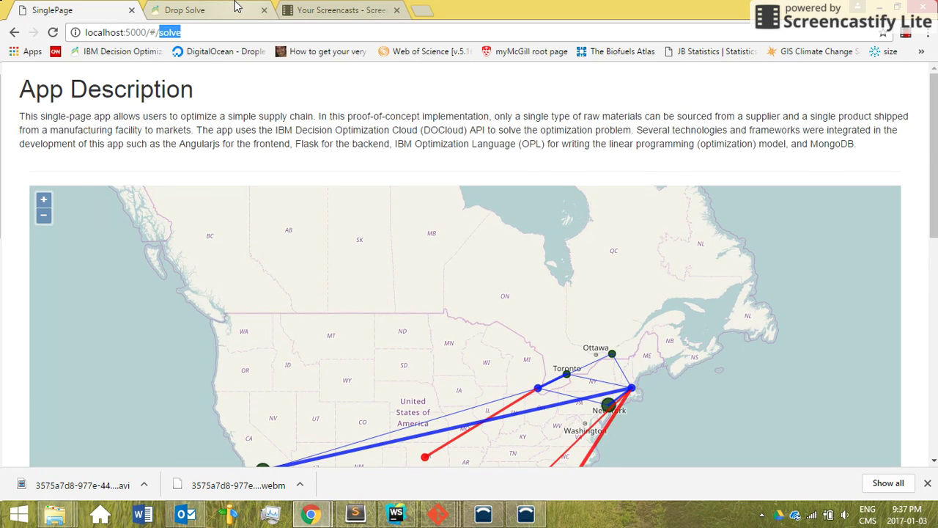
key("BackSpace")
key("Return")
left_click(216, 197)
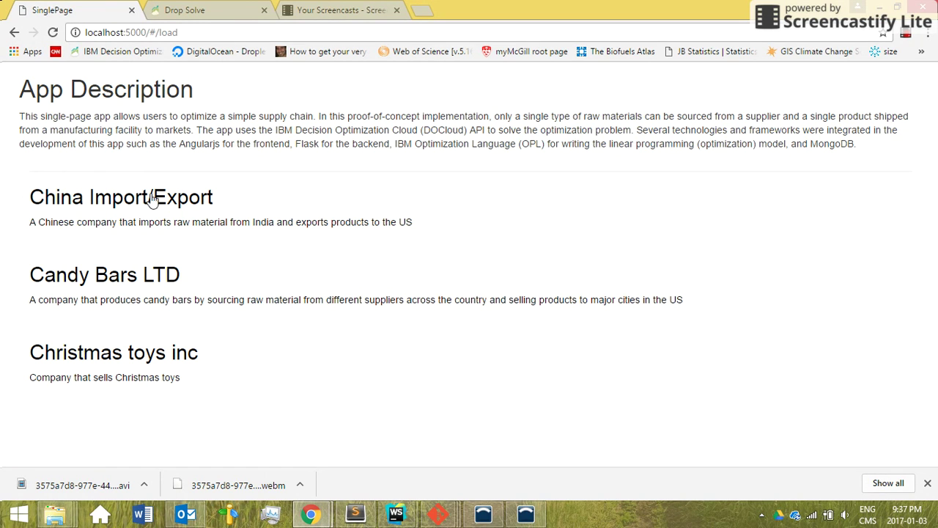
Load the China Import/Export case study and examine its 2017 flows between India, China and New York on the results map.
left_click(224, 268)
mouse_move(525, 513)
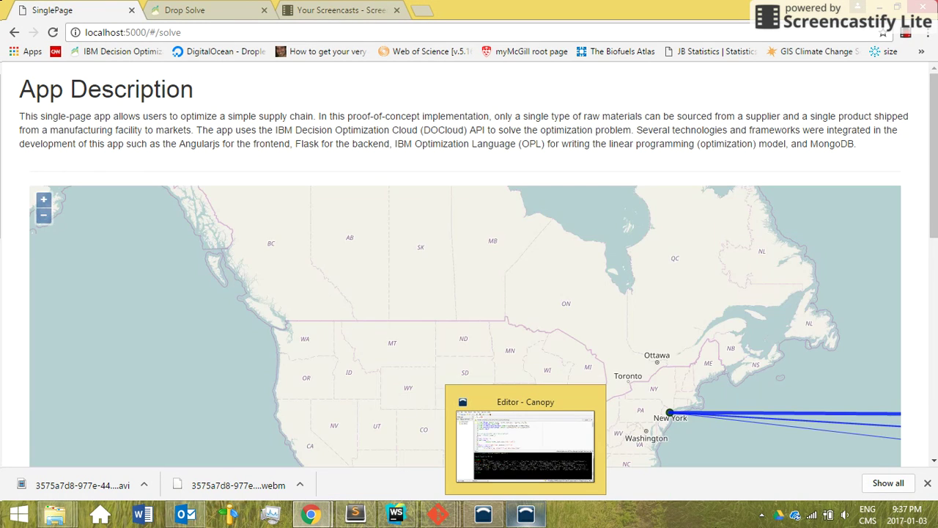
scroll(921, 257, "down", 2)
left_click_drag(723, 292, 118, 188)
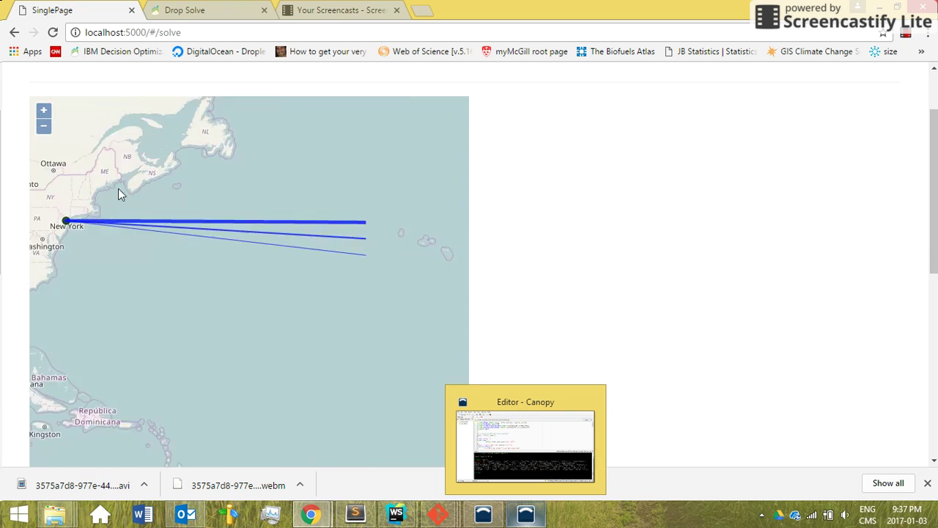
left_click_drag(300, 230, 205, 216)
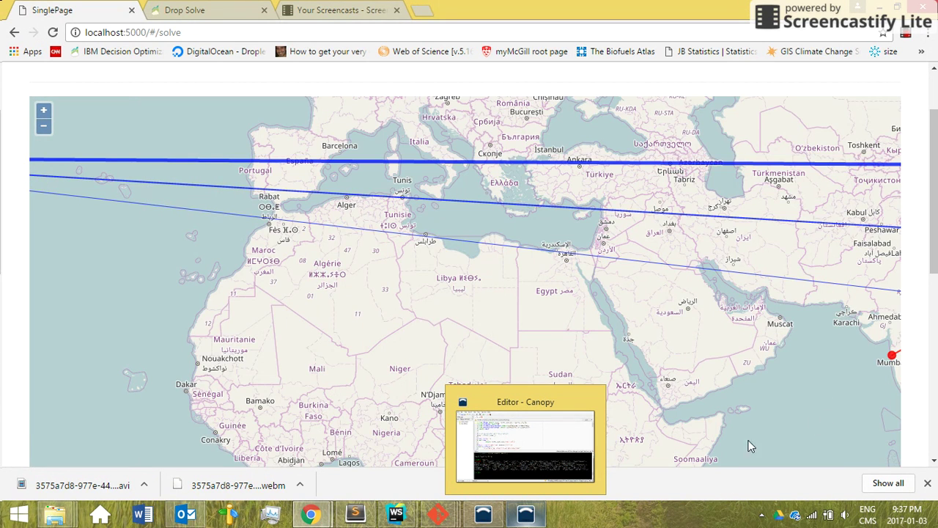
left_click_drag(838, 255, 516, 259)
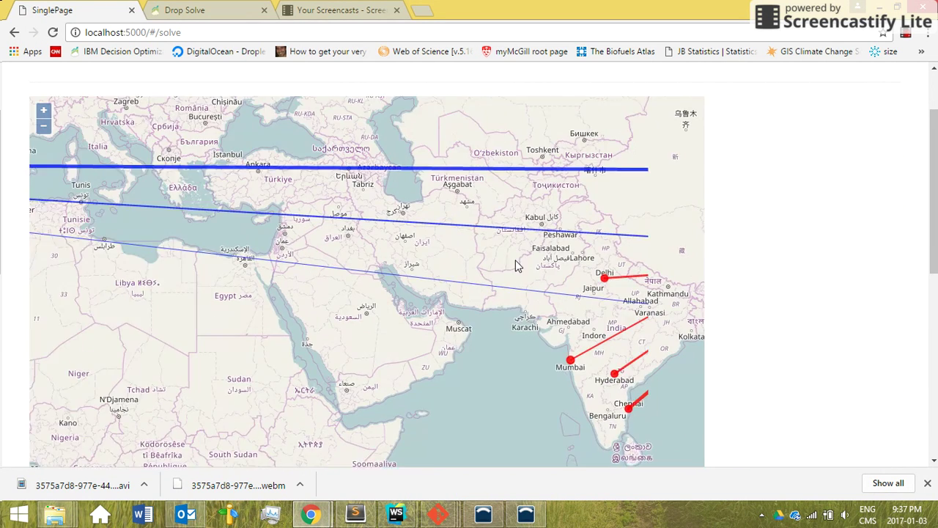
left_click_drag(678, 282, 527, 269)
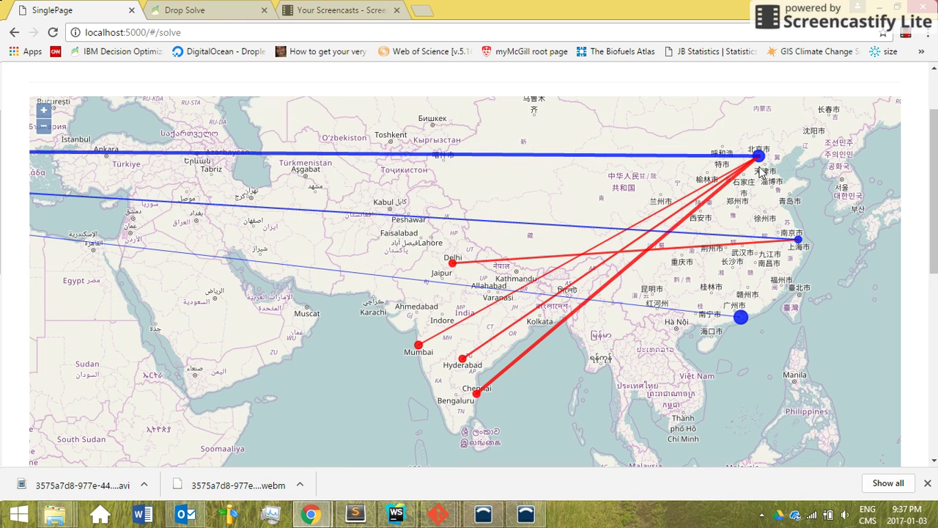
scroll(680, 212, "down", 1)
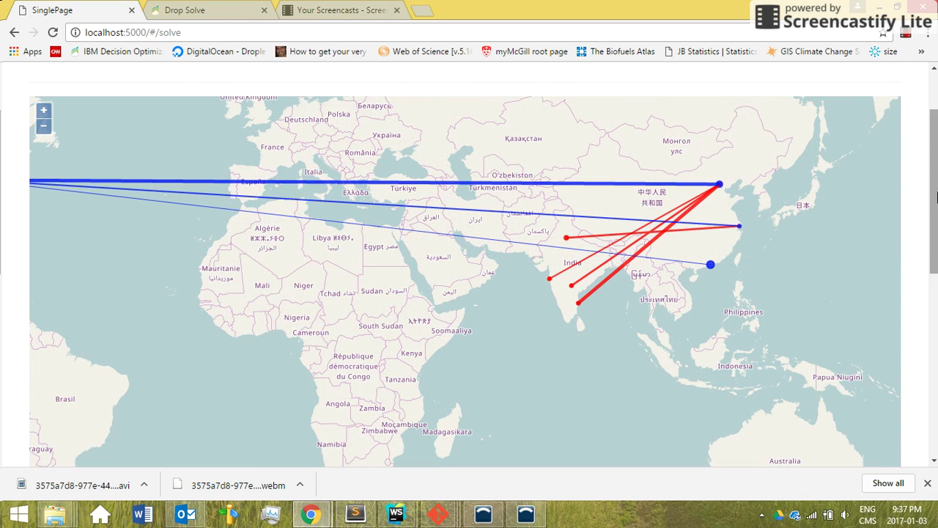
Switch the results map to the last available year and examine that year's flows from the Indian suppliers through the Chinese factories to New York.
scroll(140, 363, "down", 1)
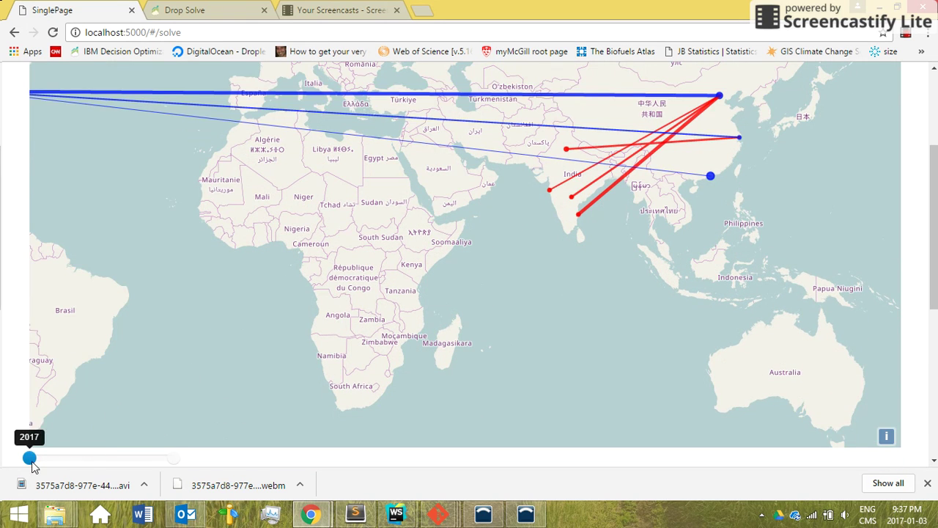
left_click_drag(31, 459, 137, 459)
left_click_drag(508, 125, 674, 203)
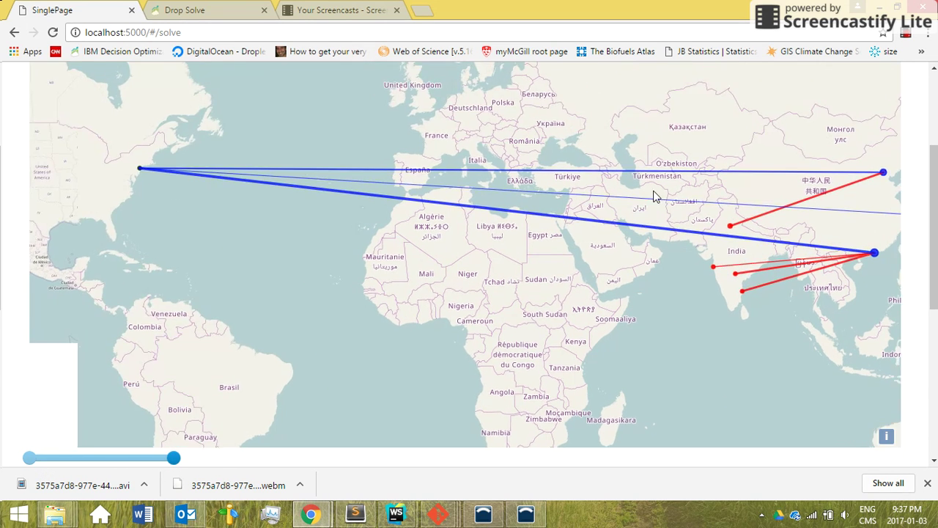
left_click_drag(325, 159, 406, 179)
left_click_drag(675, 268, 610, 272)
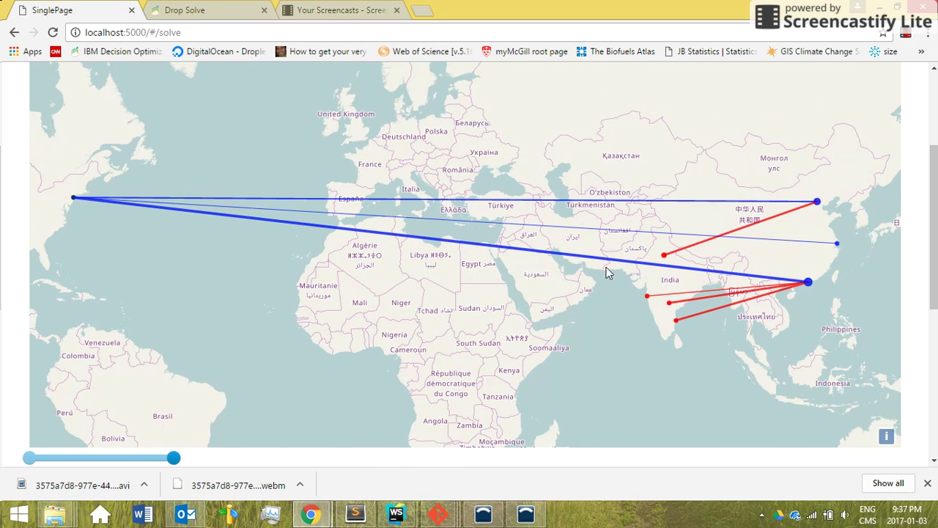
left_click_drag(832, 260, 717, 284)
scroll(744, 283, "up", 1)
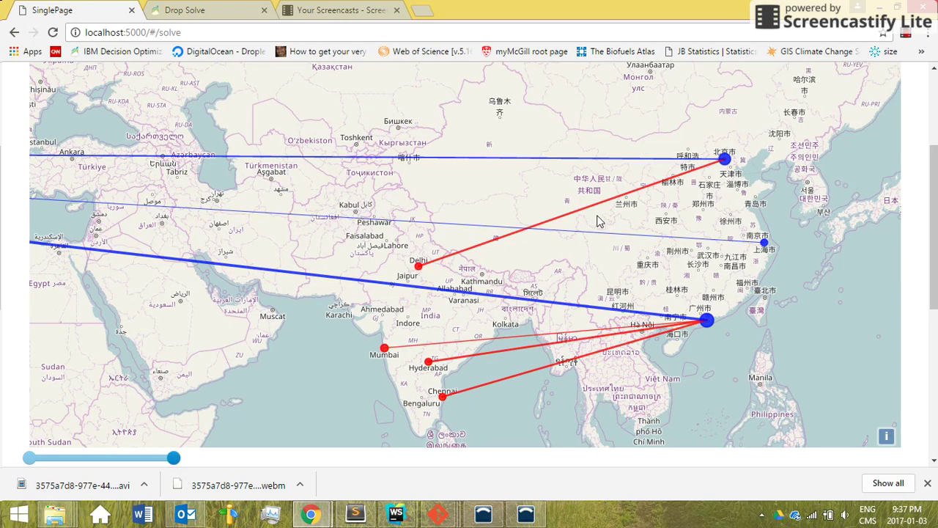
left_click_drag(937, 187, 935, 147)
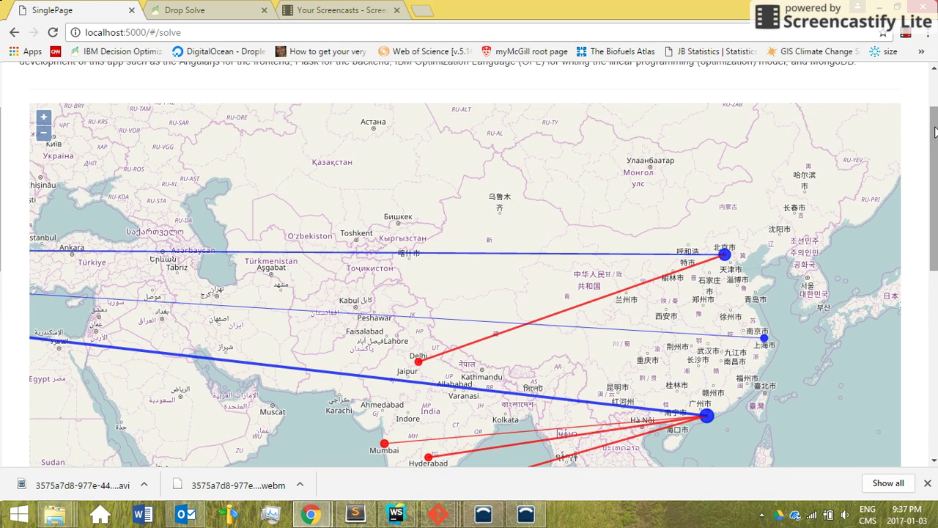